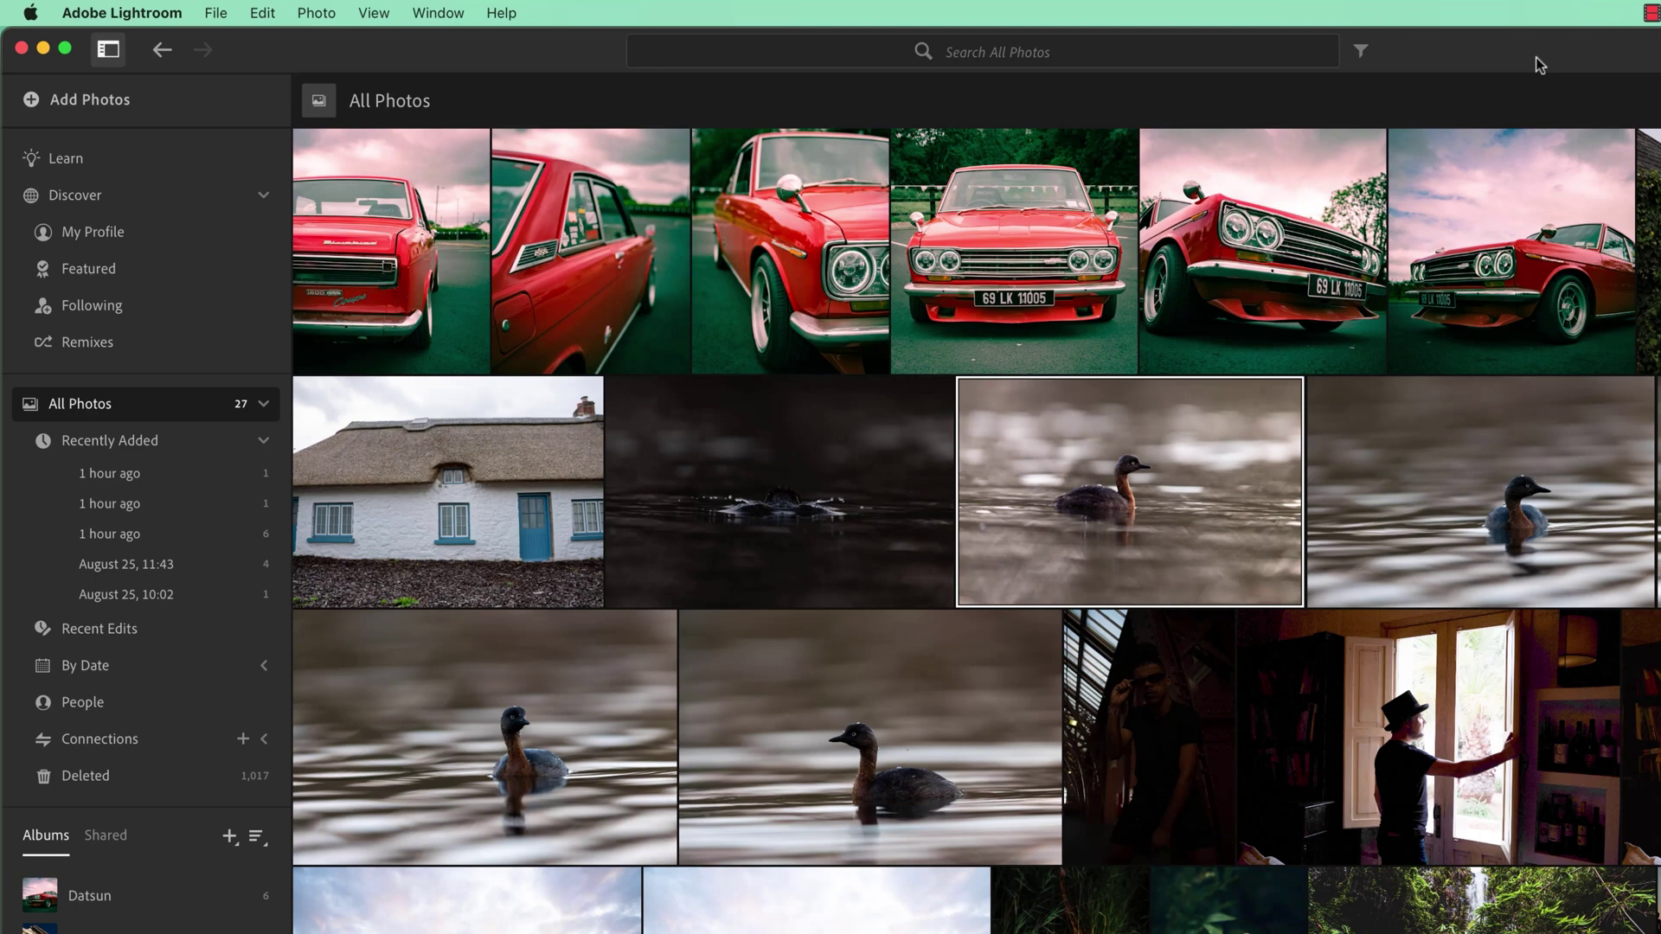
Open the add-photos file picker and commands list, then dismiss both without adding anything.
left_click(108, 49)
left_click(108, 49)
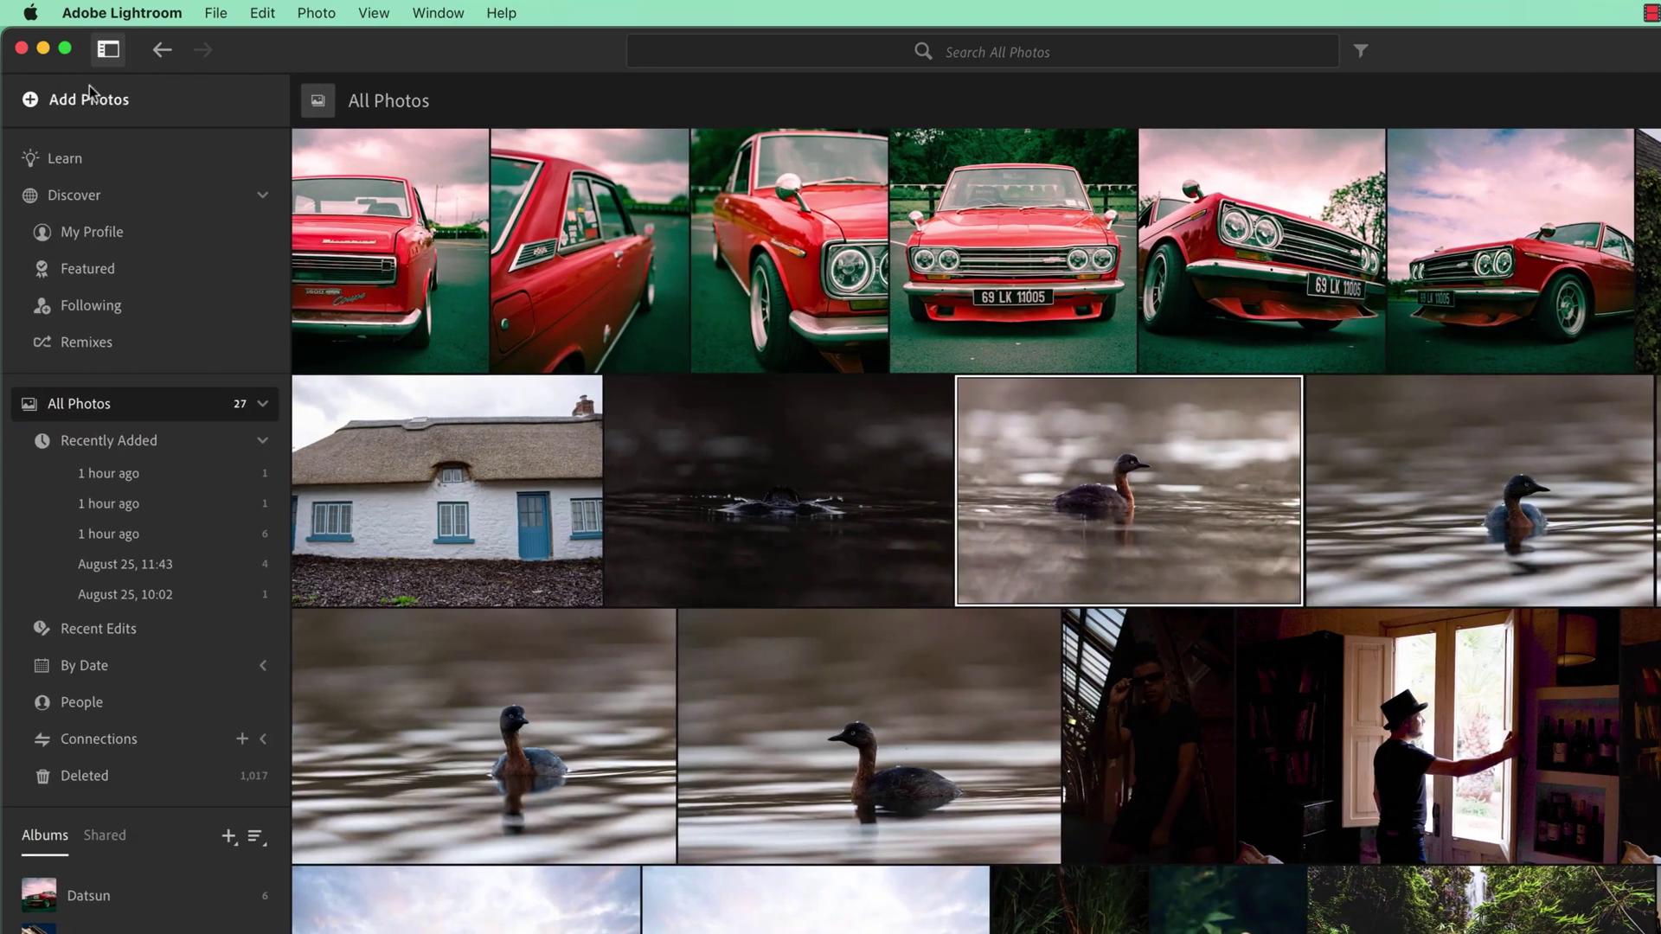
left_click(90, 101)
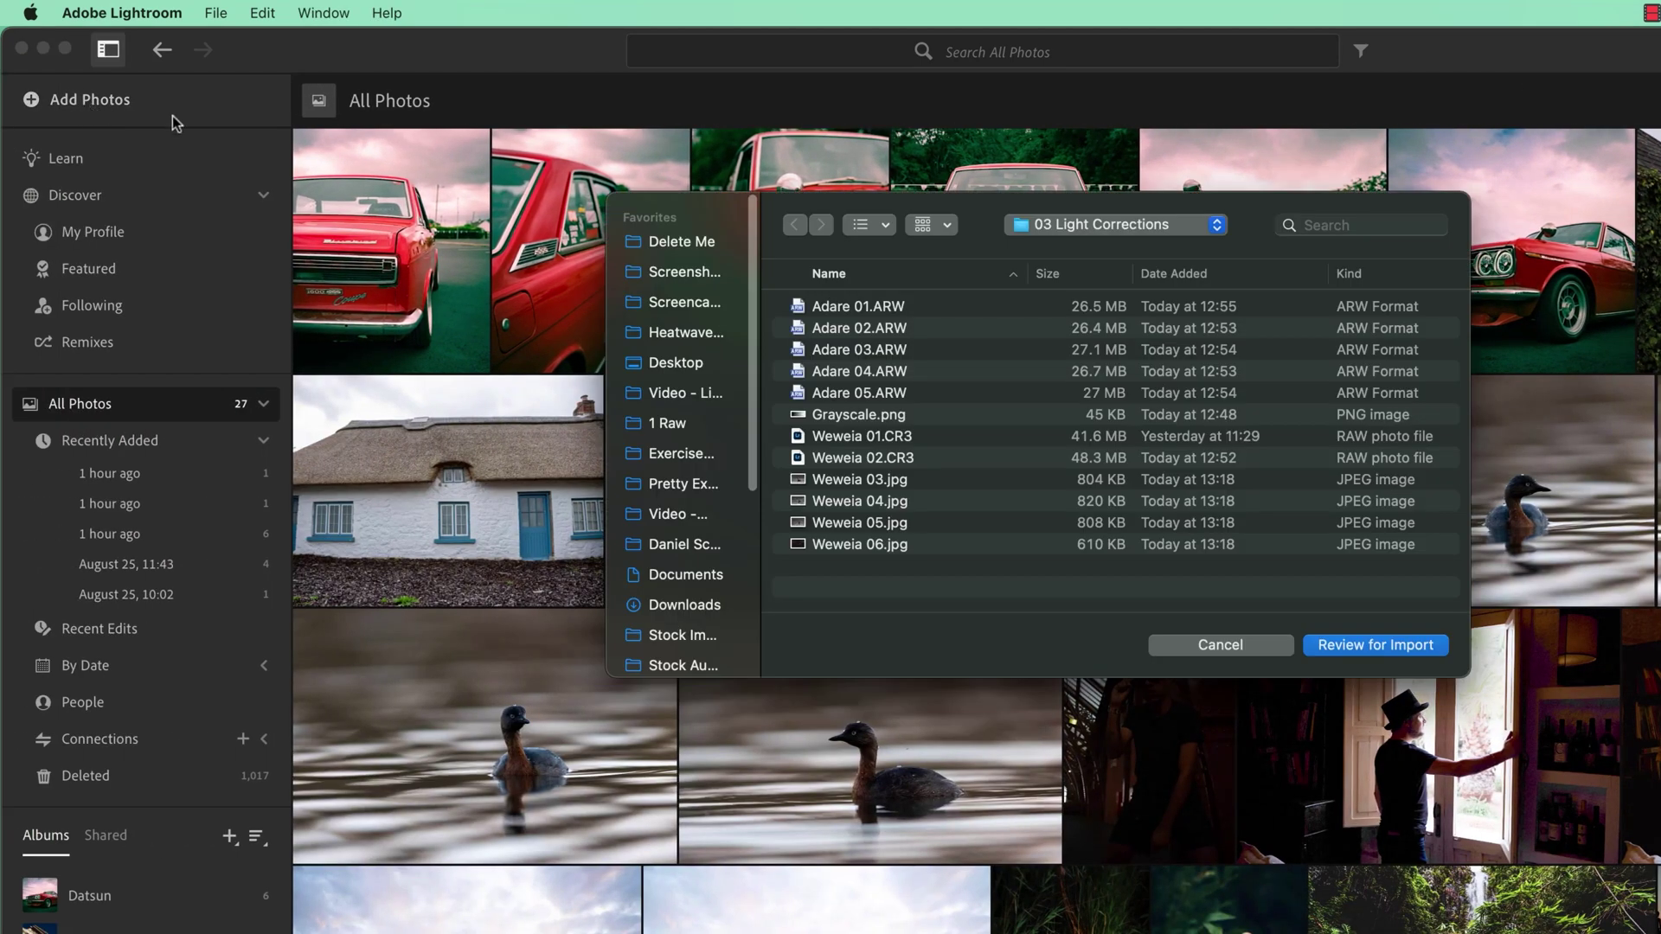
left_click(1248, 647)
left_click(212, 12)
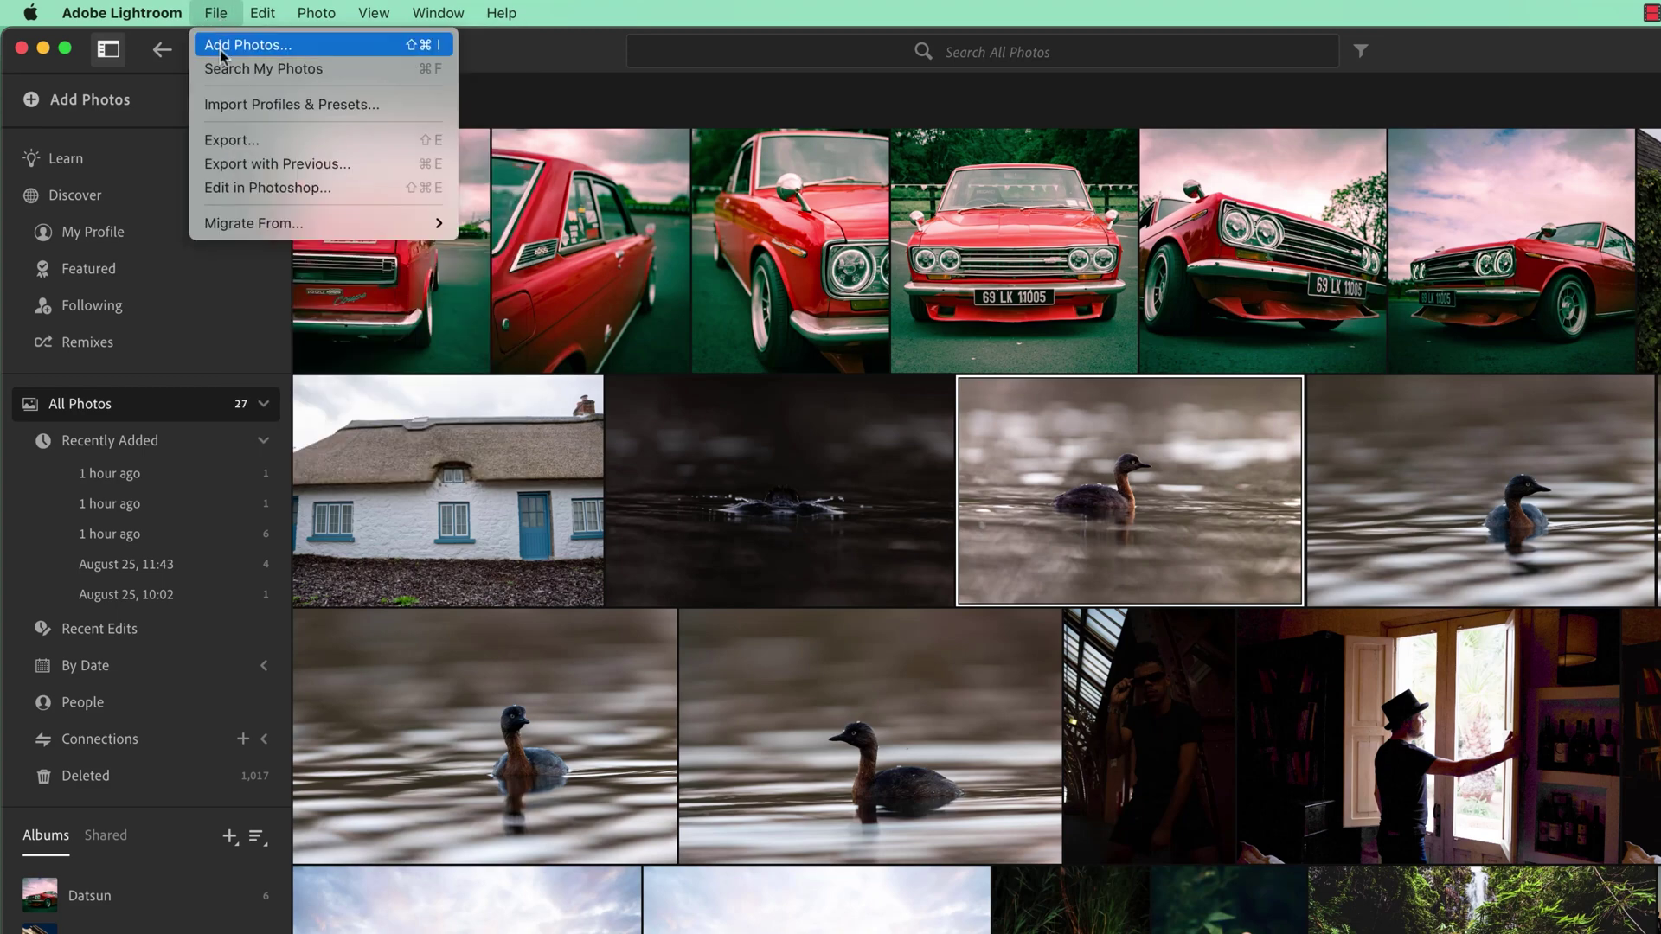
left_click(408, 50)
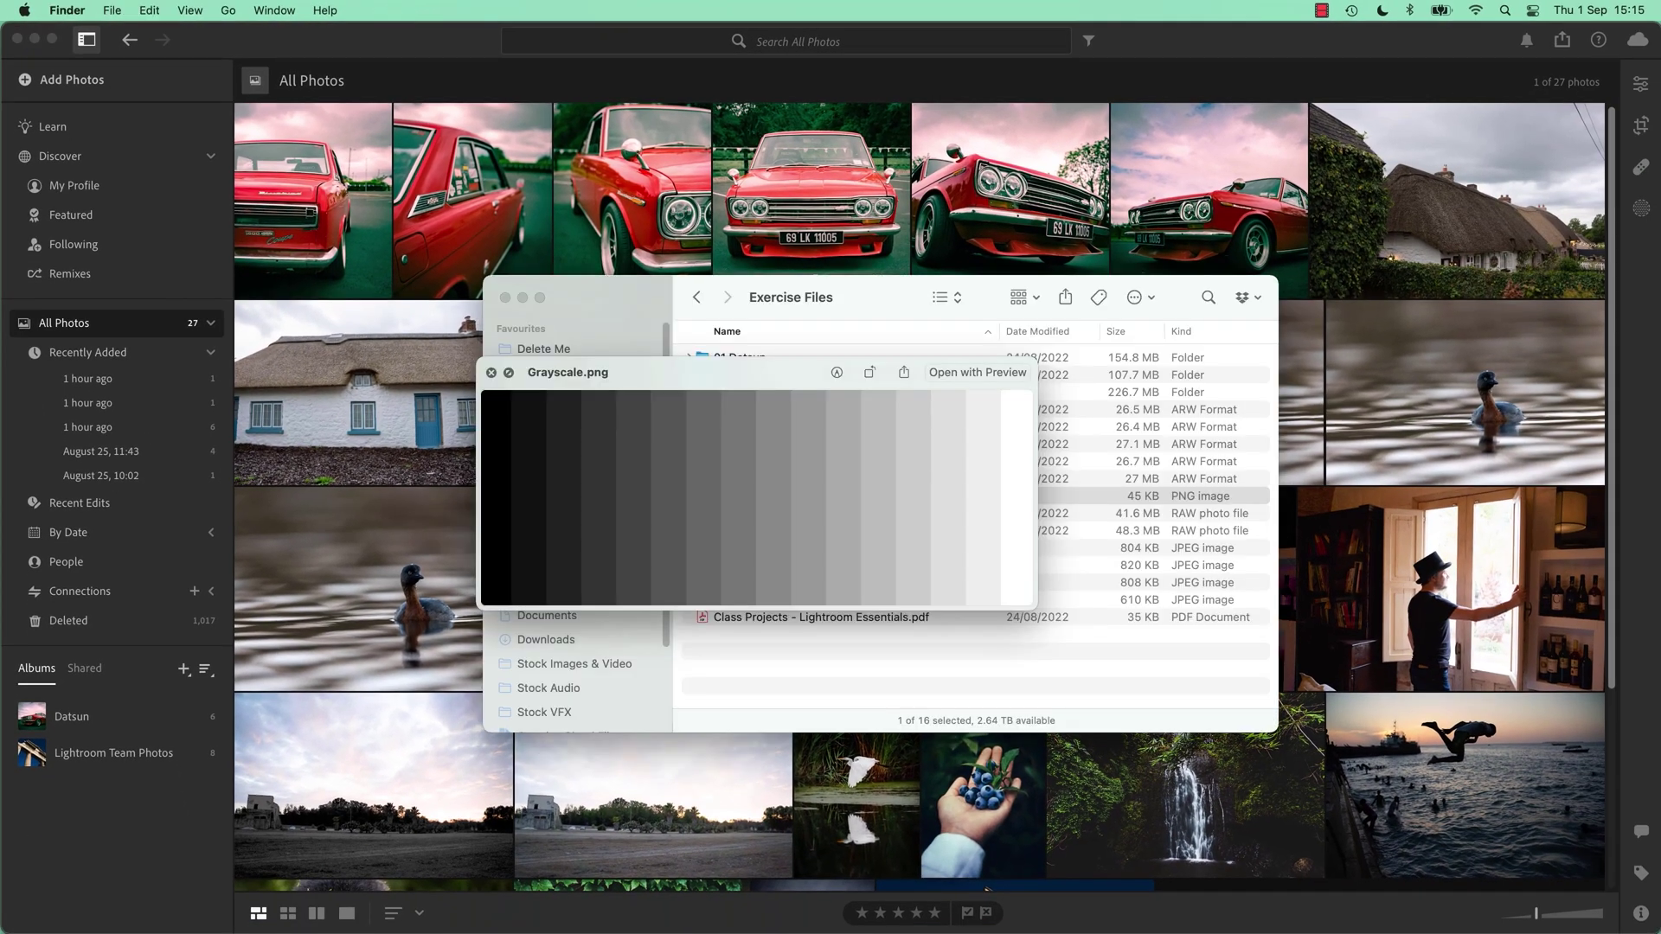
Drag Adare 01–04.ARW from Finder into Lightroom and import the three checked photos.
left_click(490, 372)
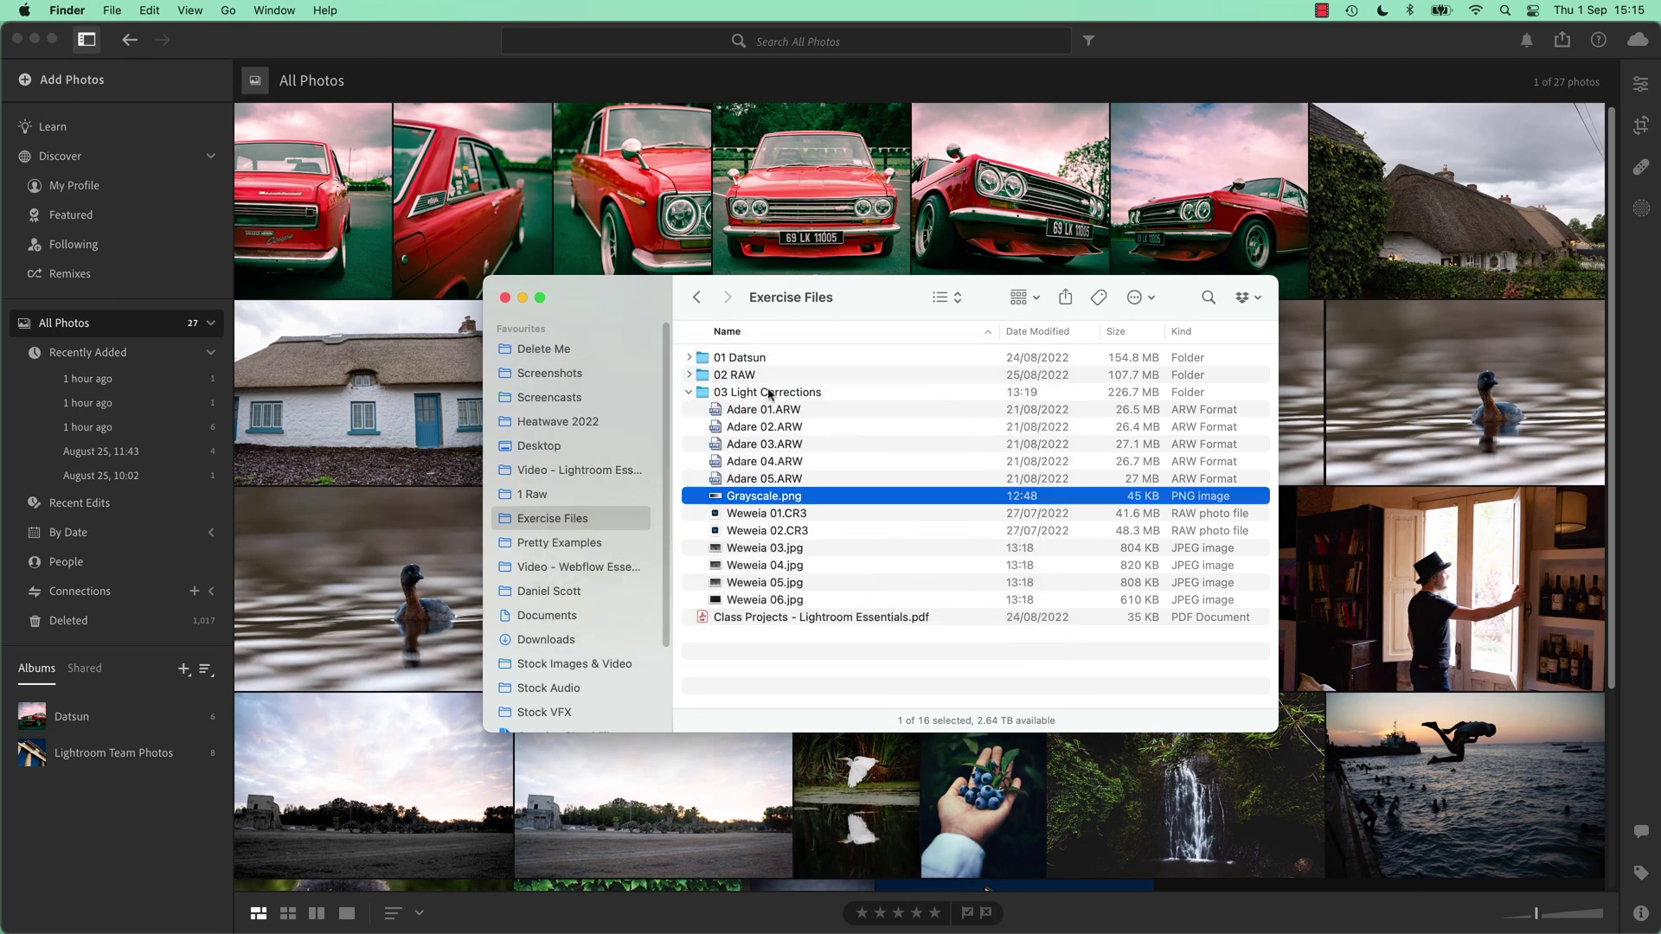
left_click(768, 410)
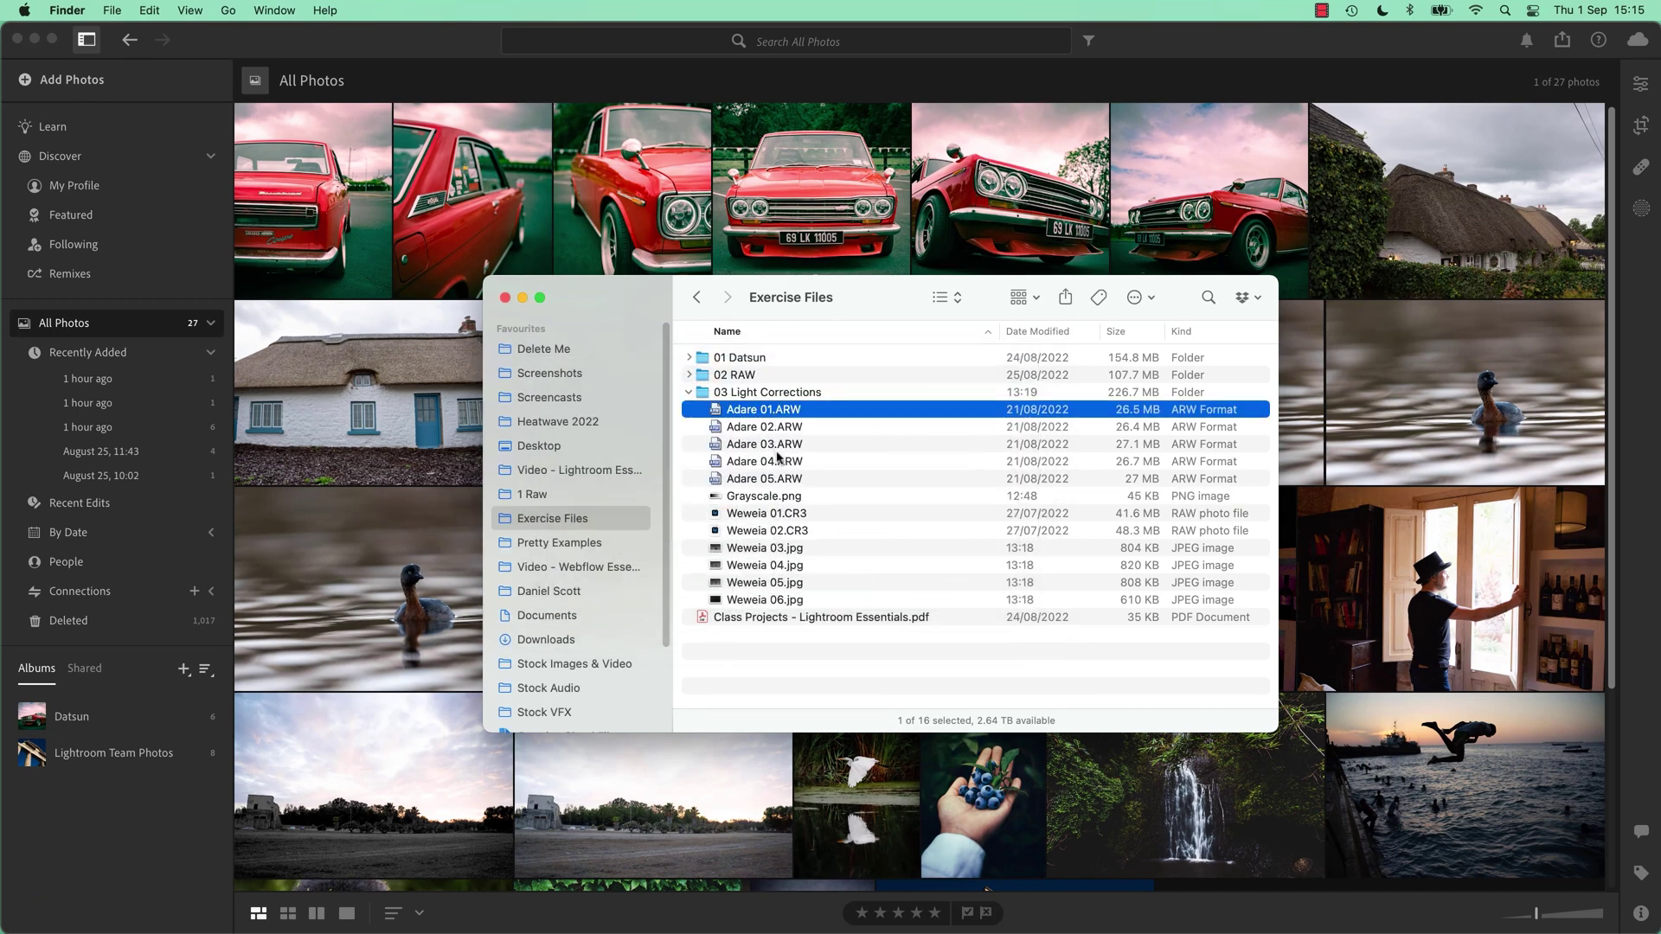
left_click(778, 464, "shift")
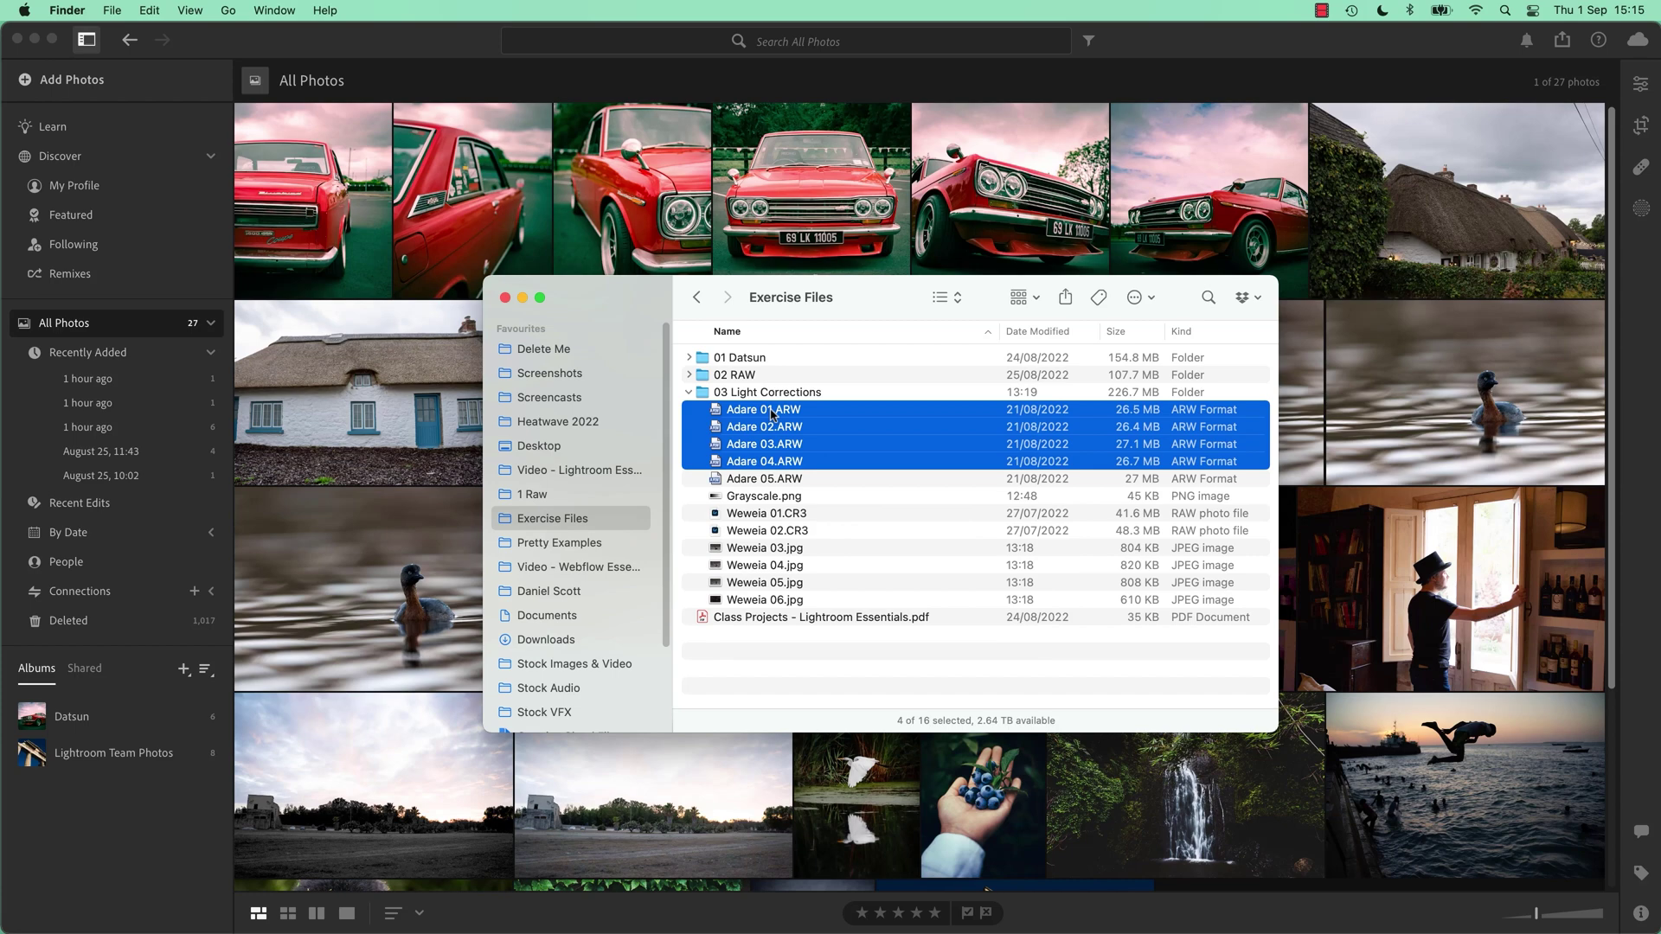
left_click_drag(718, 414, 1012, 255)
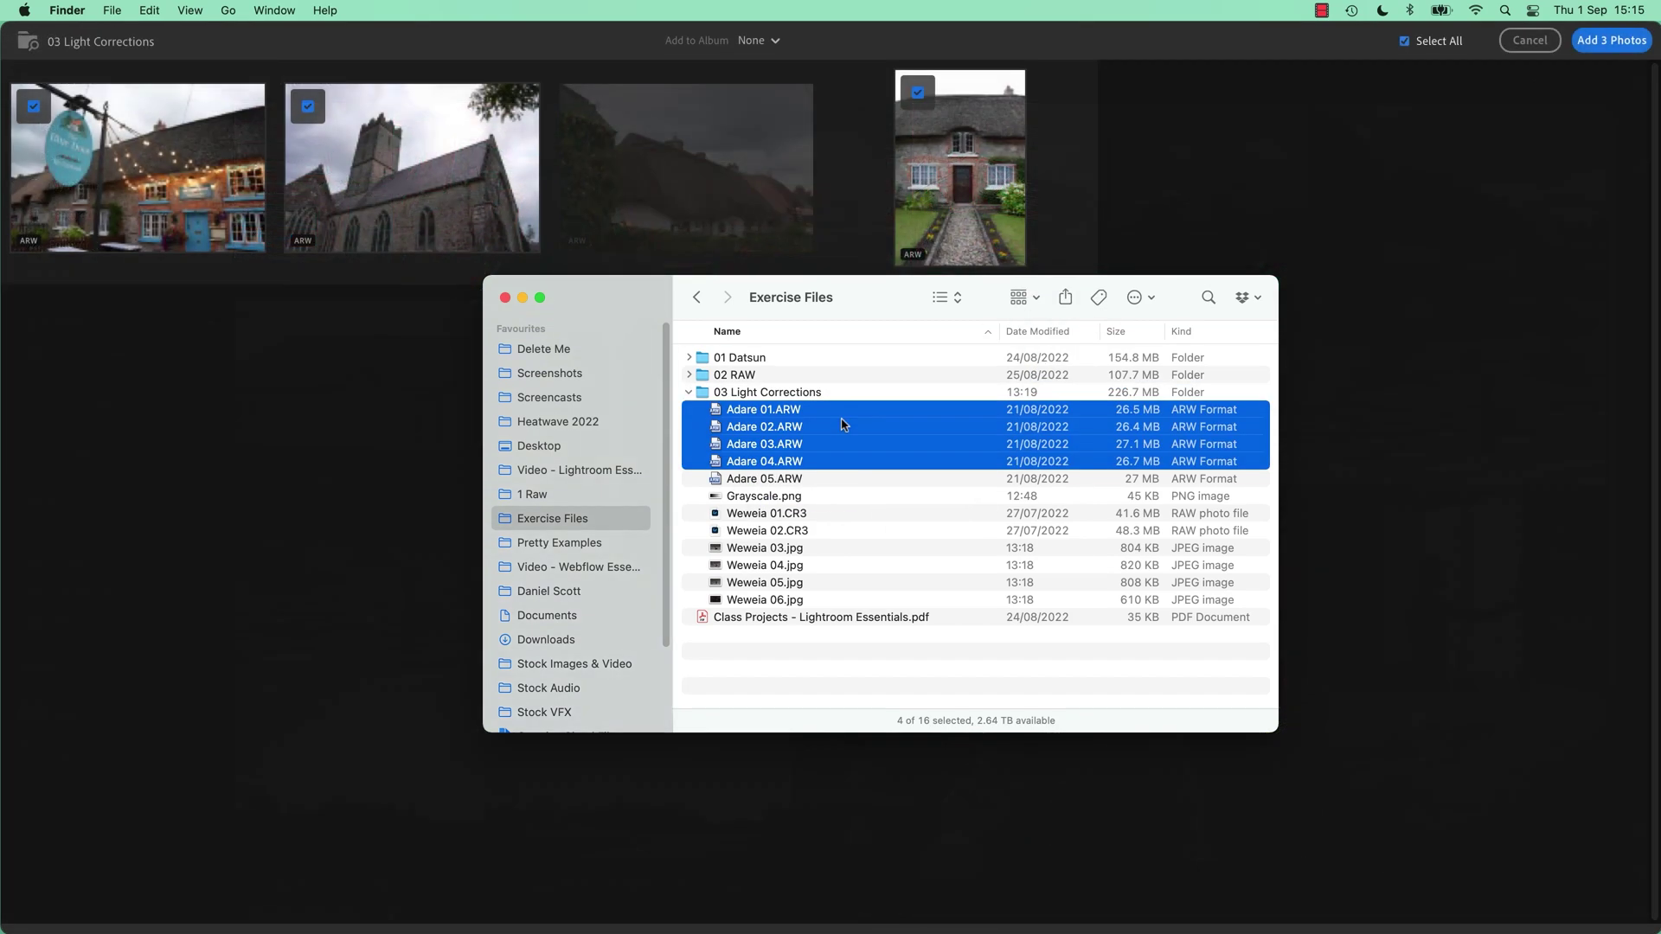
left_click(1269, 110)
left_click(1603, 40)
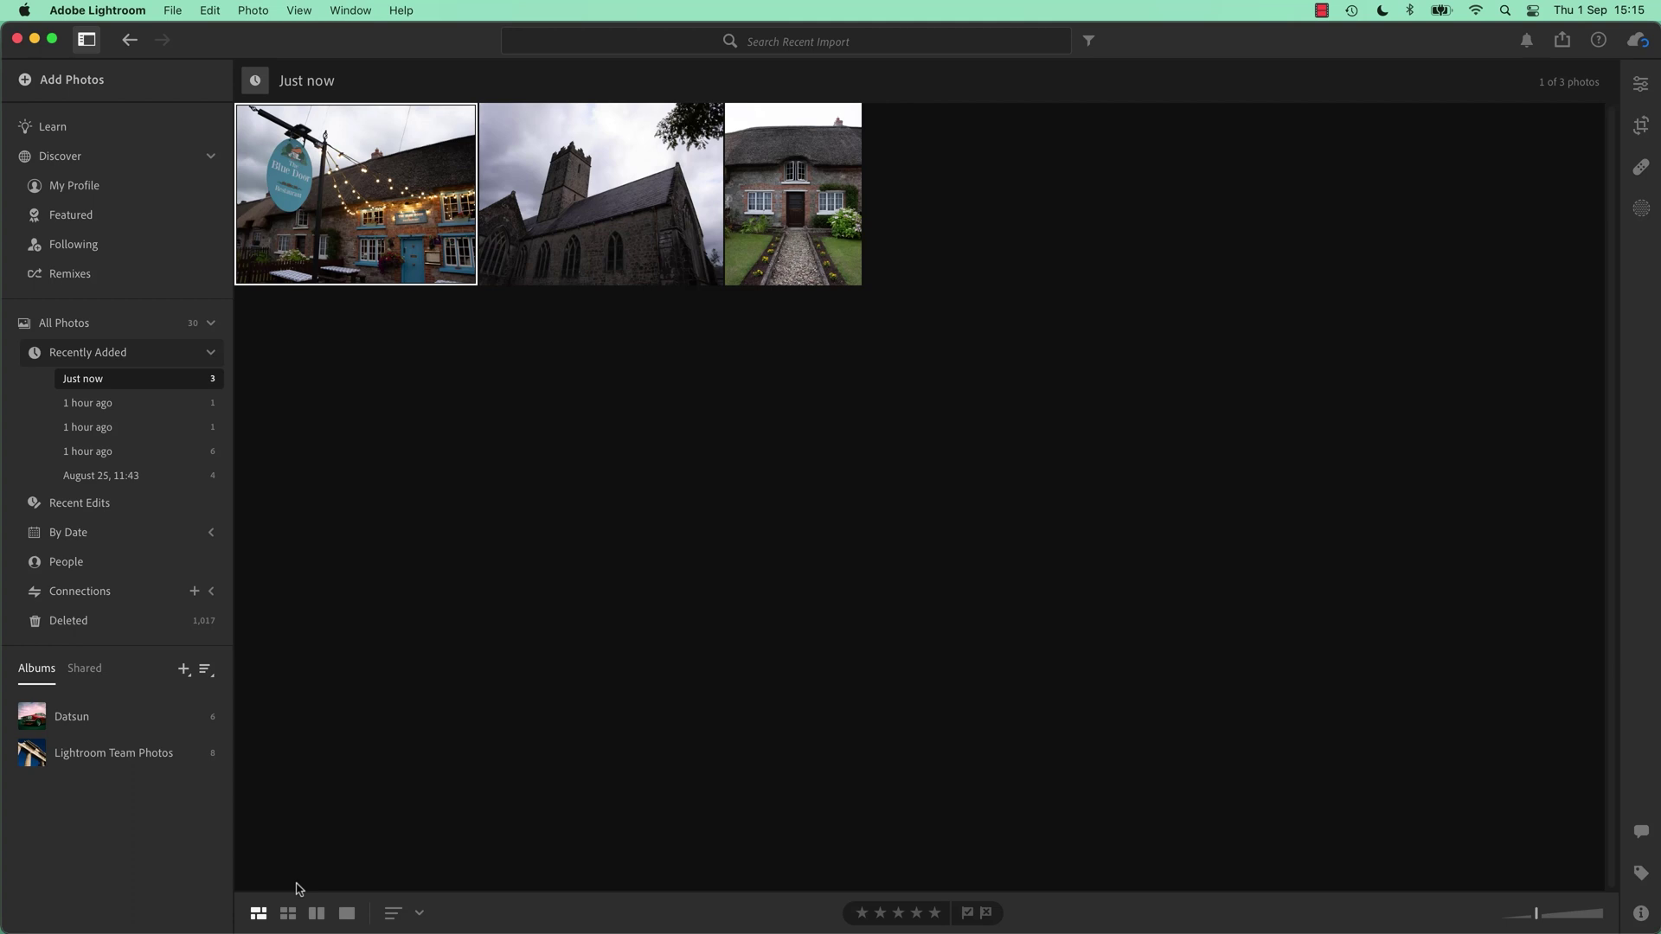
Switch the Just now thumbnails to Square Grid, then back to Photo Grid.
left_click(288, 915)
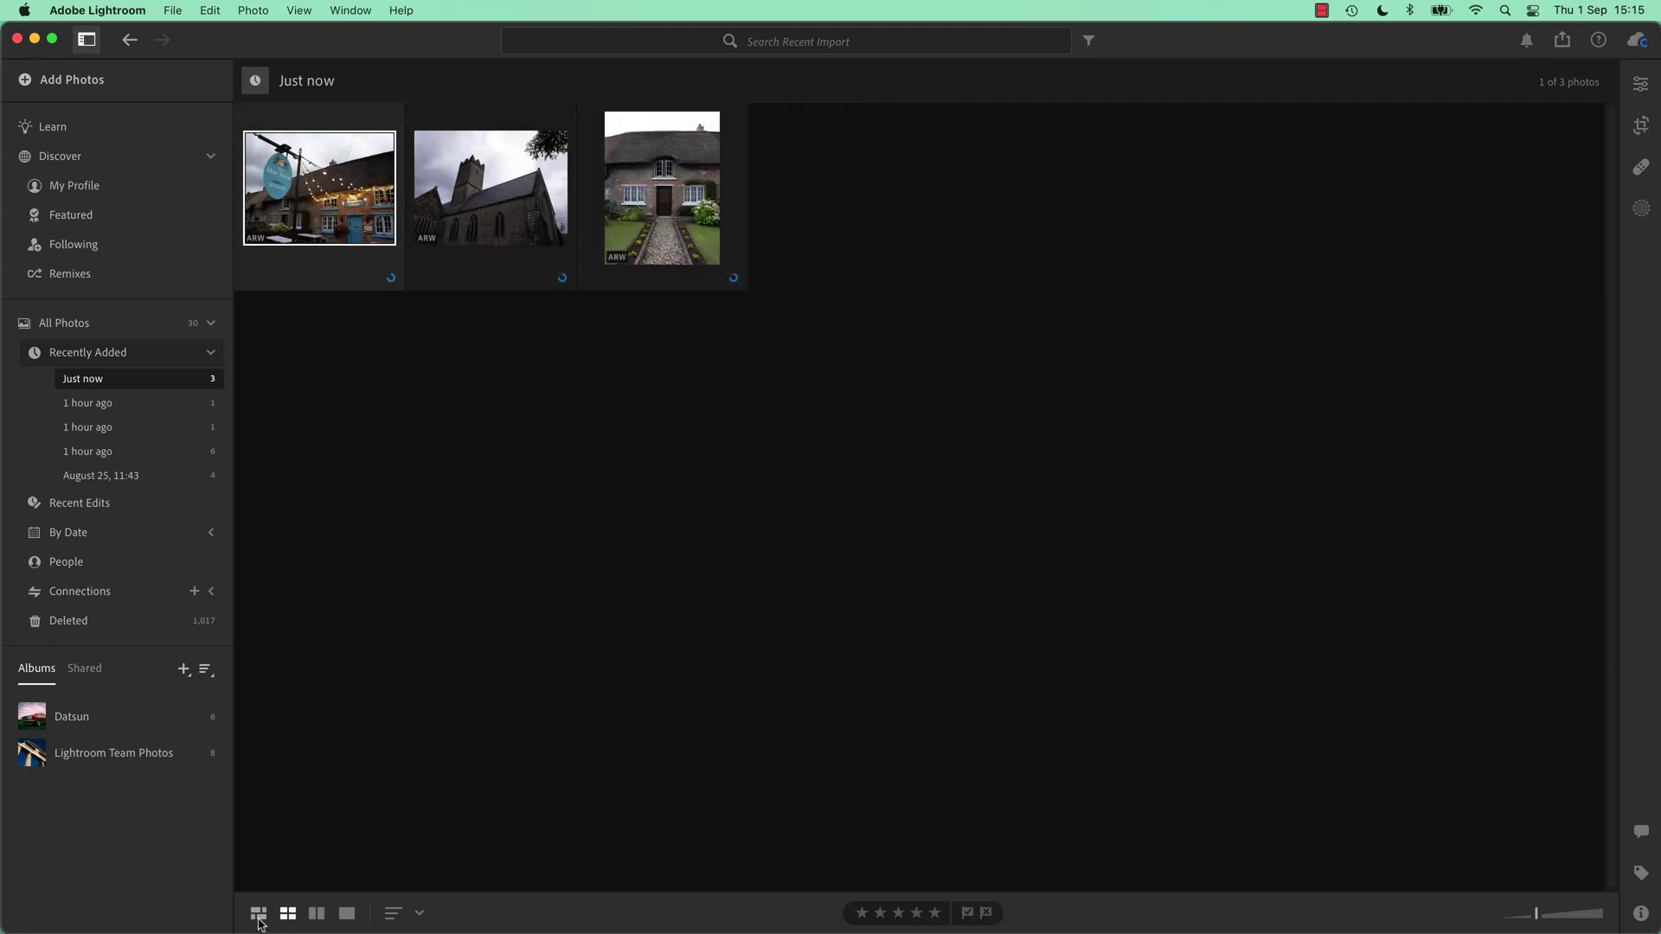
left_click(258, 914)
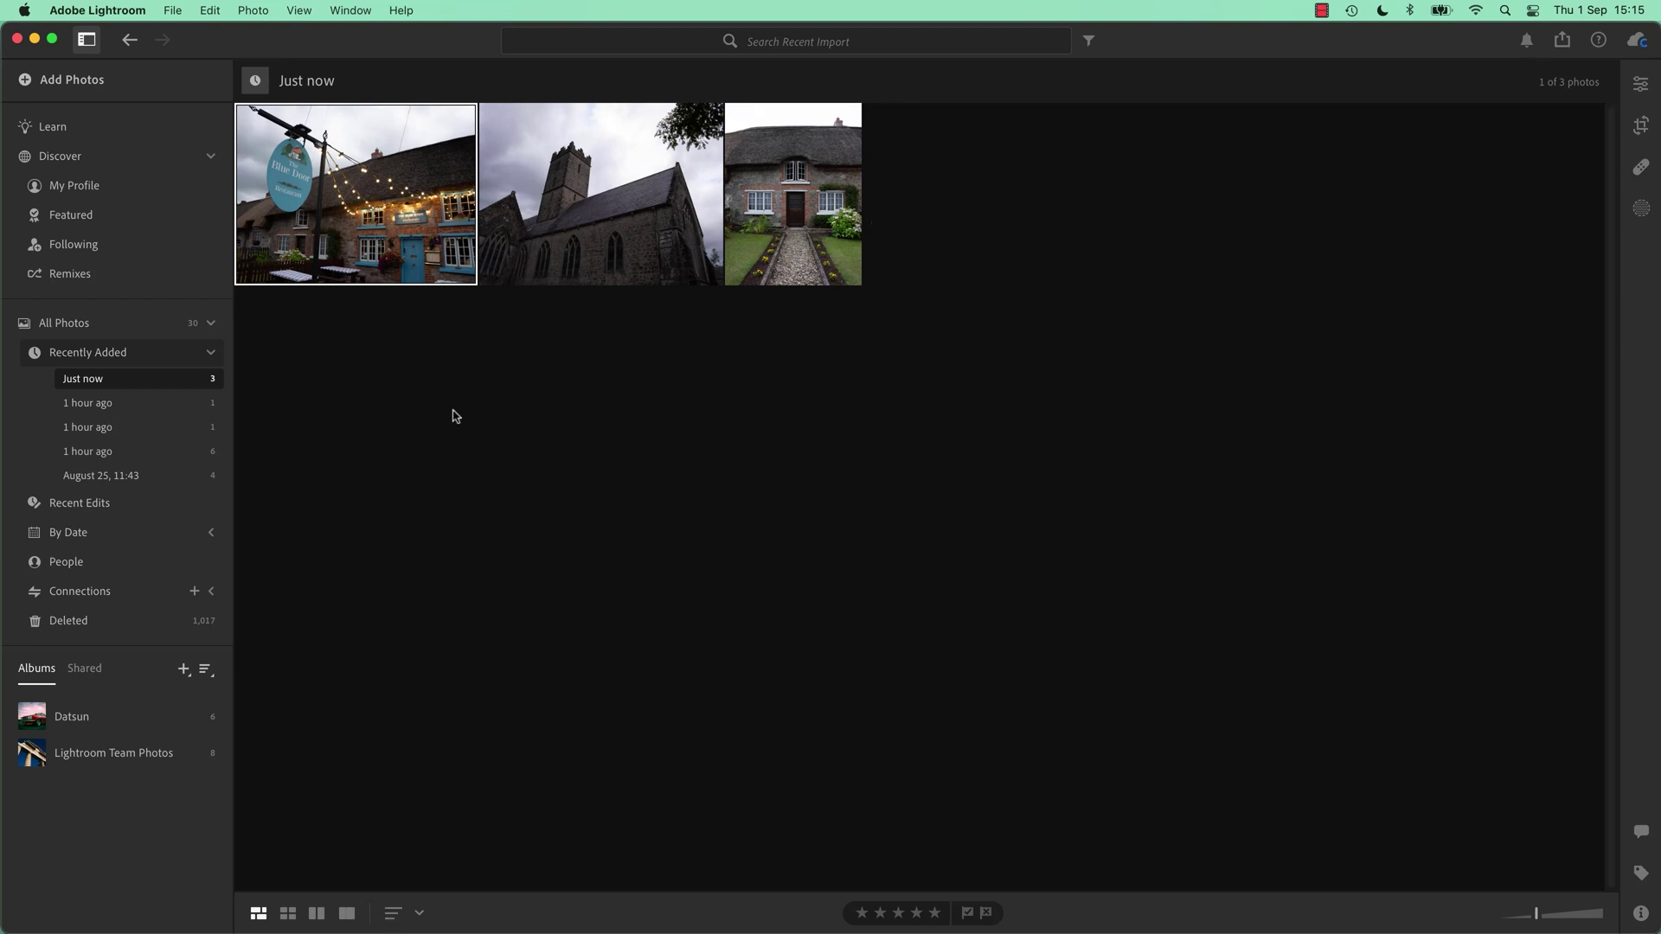
double_click(629, 226)
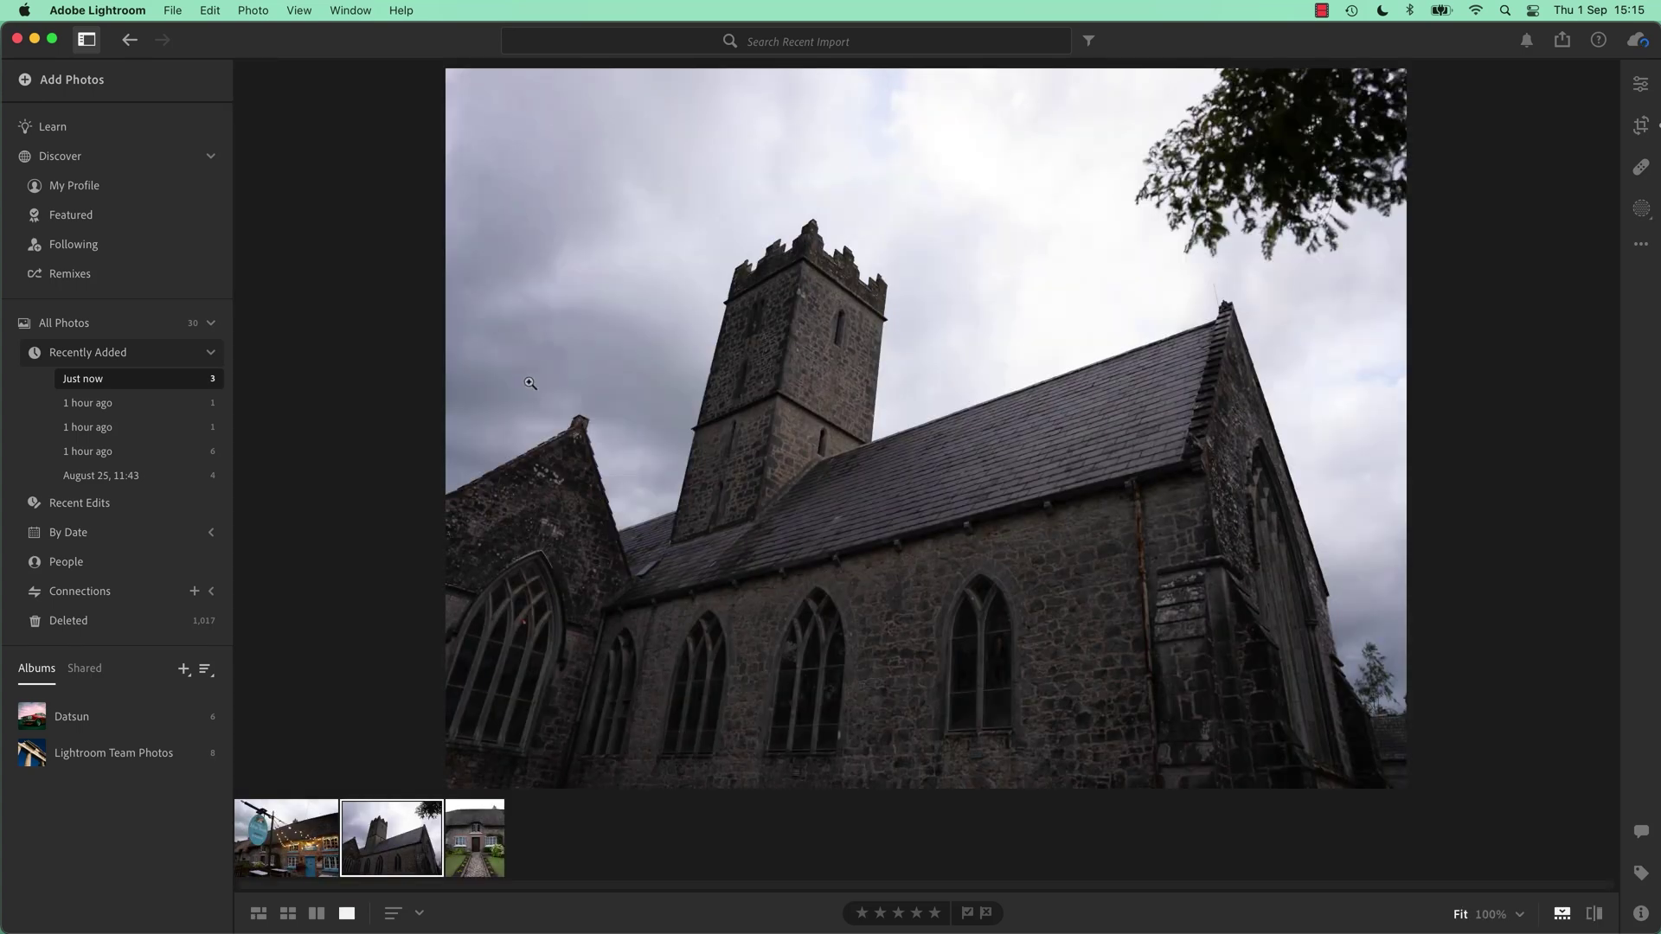
key("super+Tab")
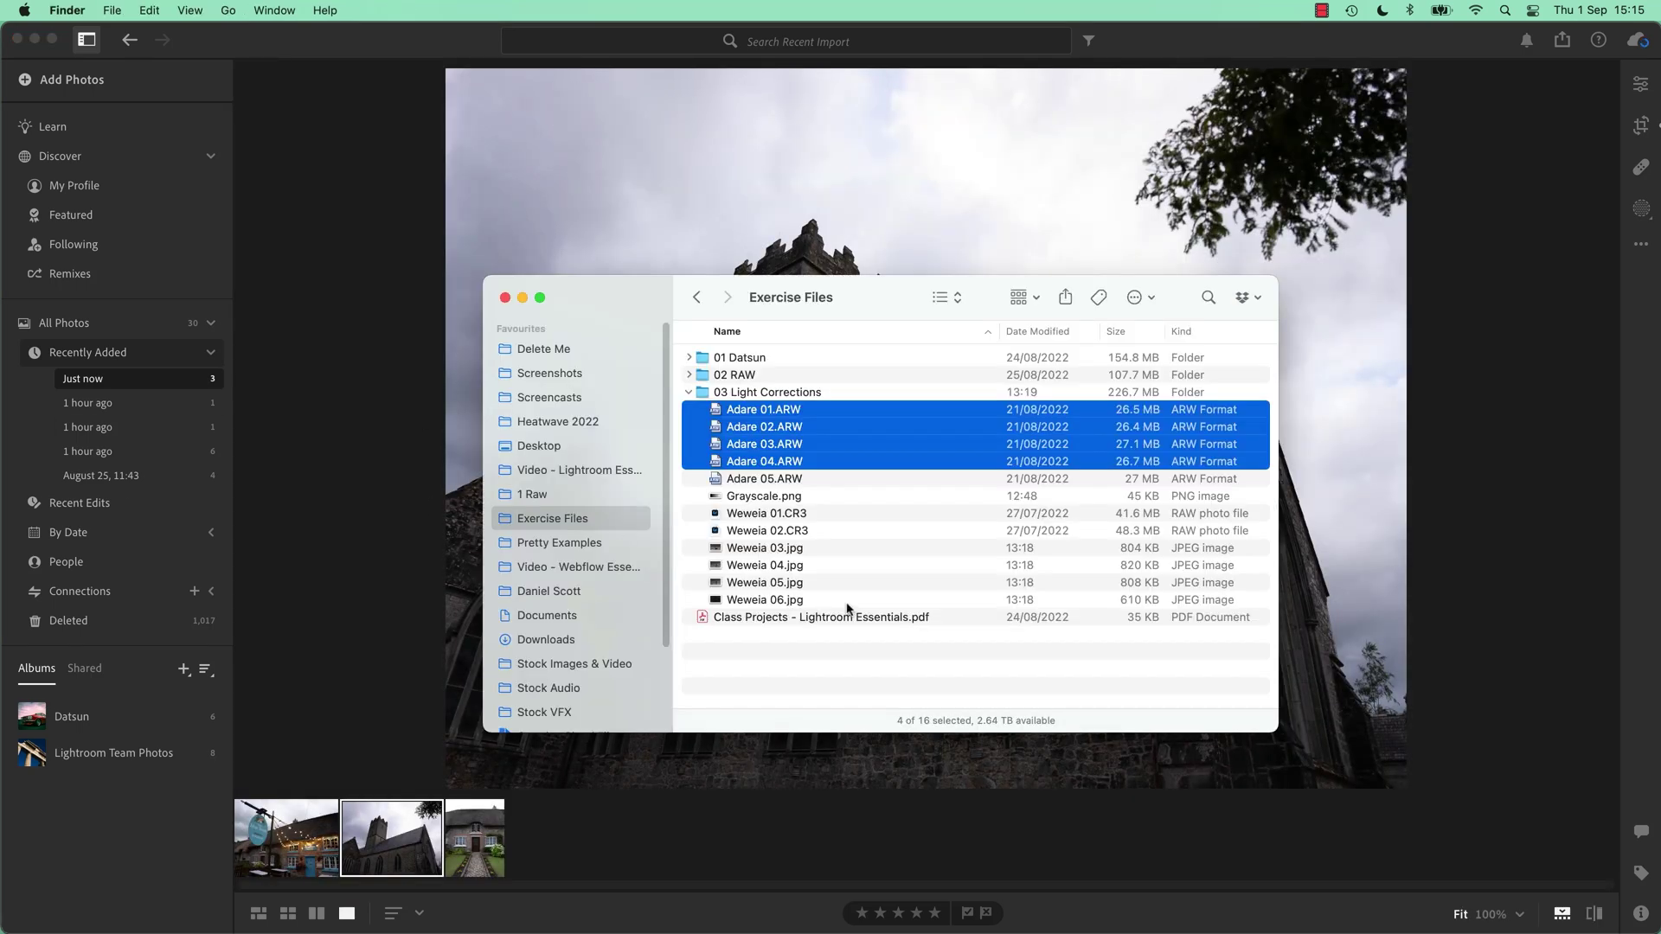
left_click(779, 513)
left_click(775, 601, "shift")
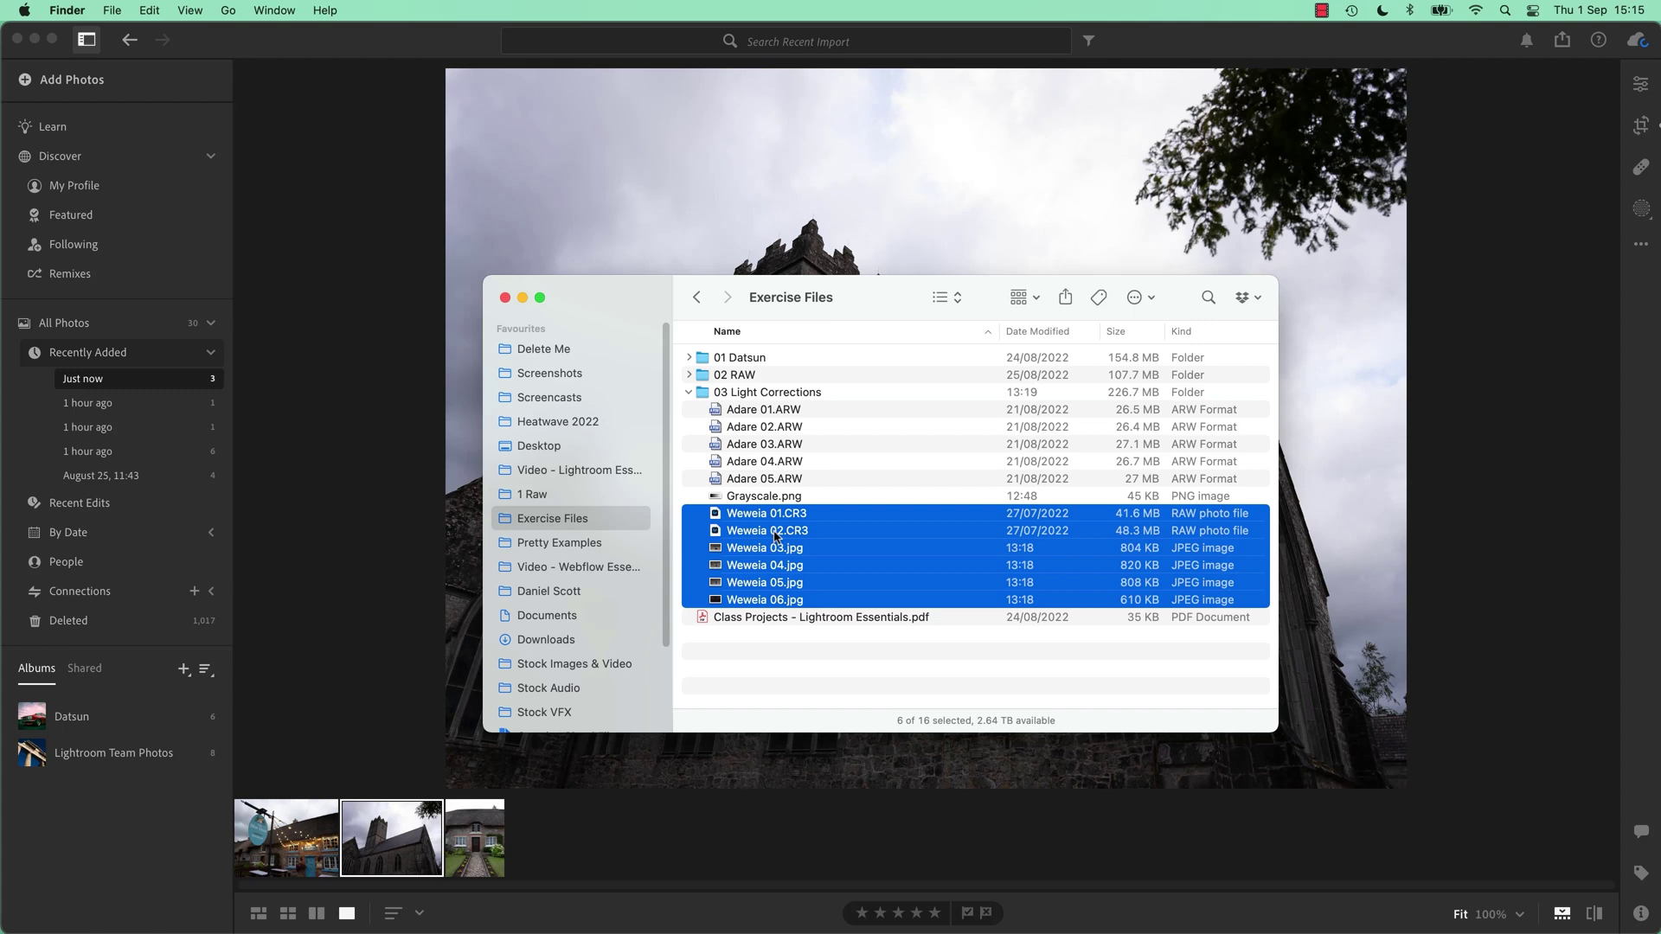
left_click_drag(776, 536, 1434, 433)
key("super+Tab")
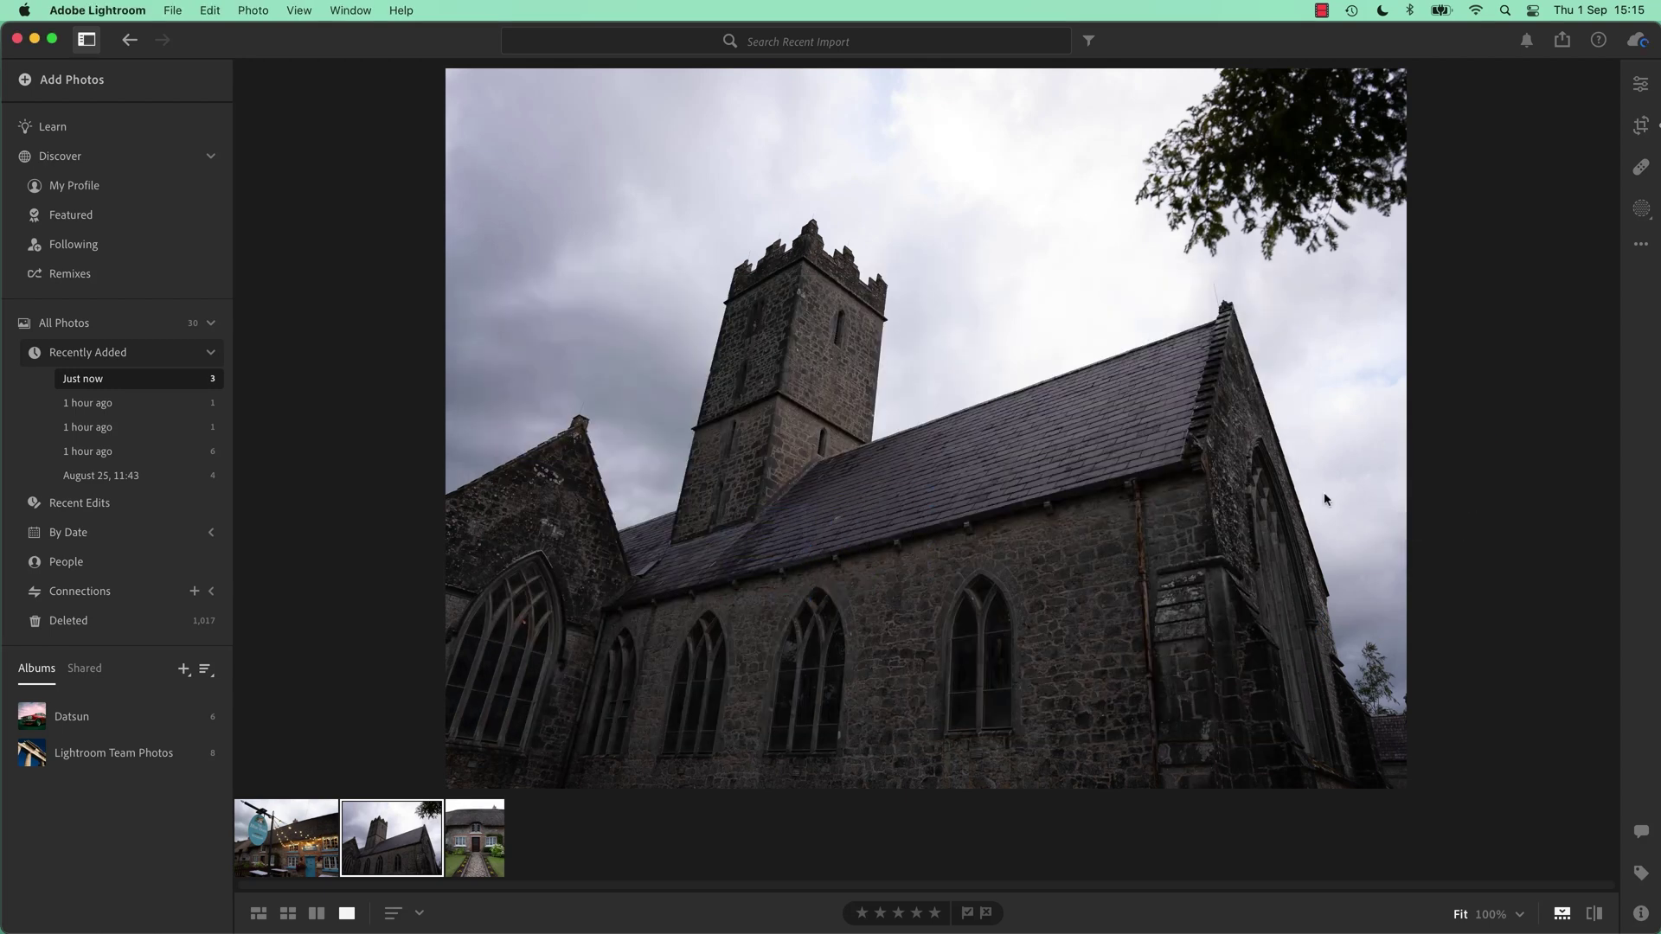
key("g")
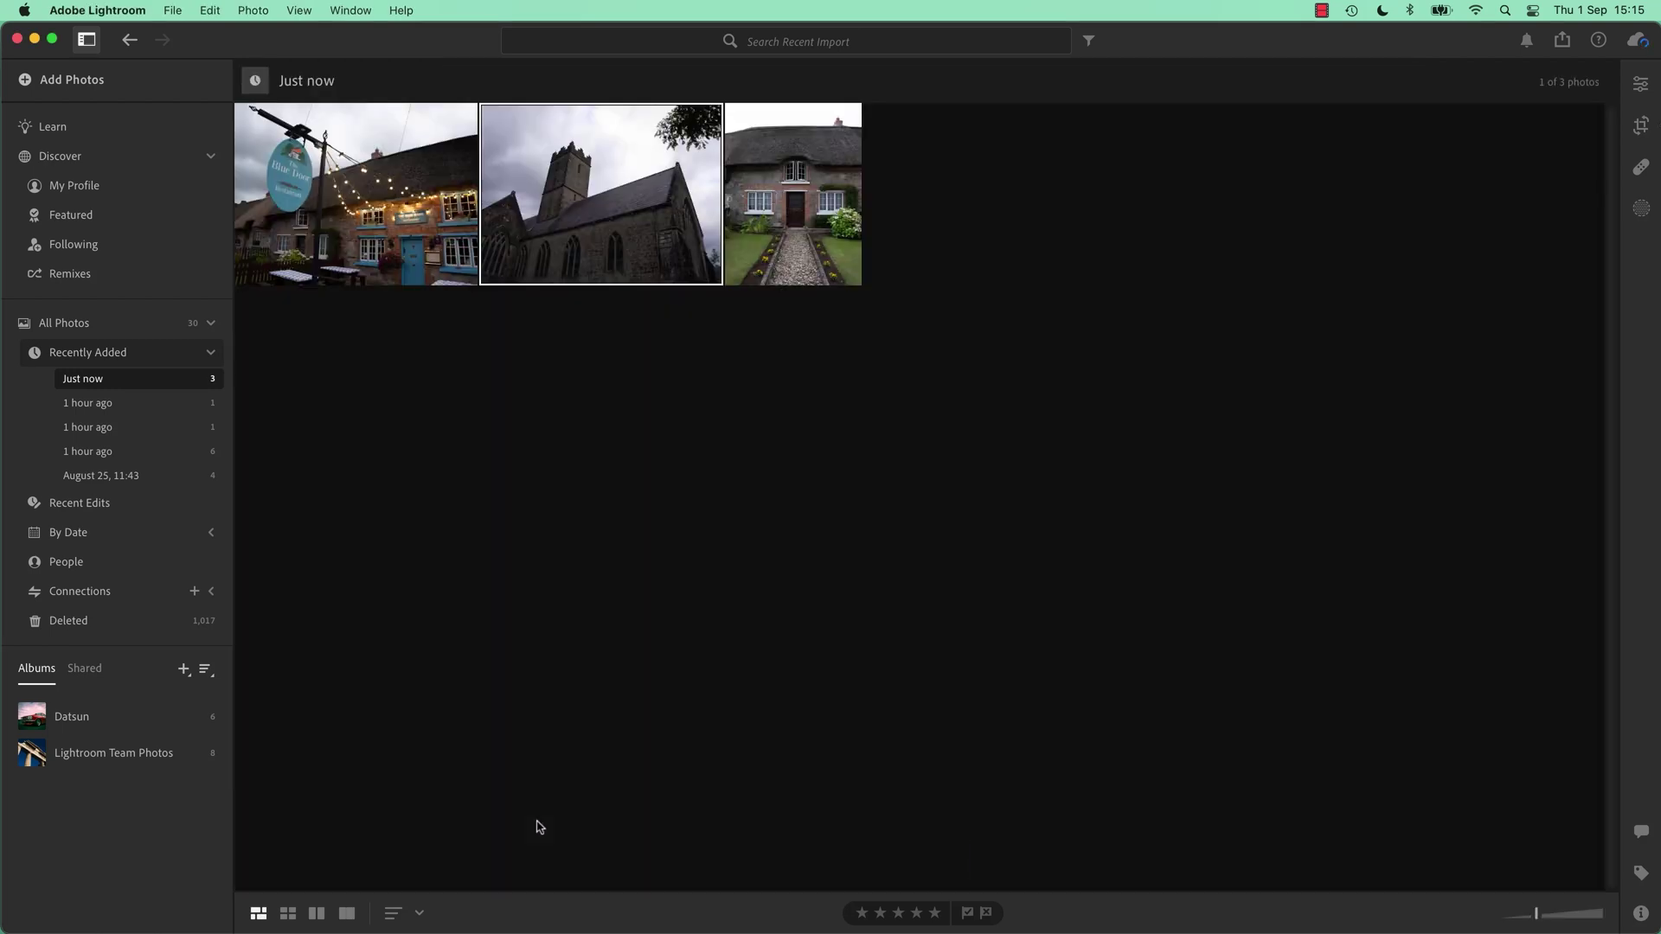
key("super+Tab")
left_click_drag(821, 595, 869, 687)
left_click(868, 697)
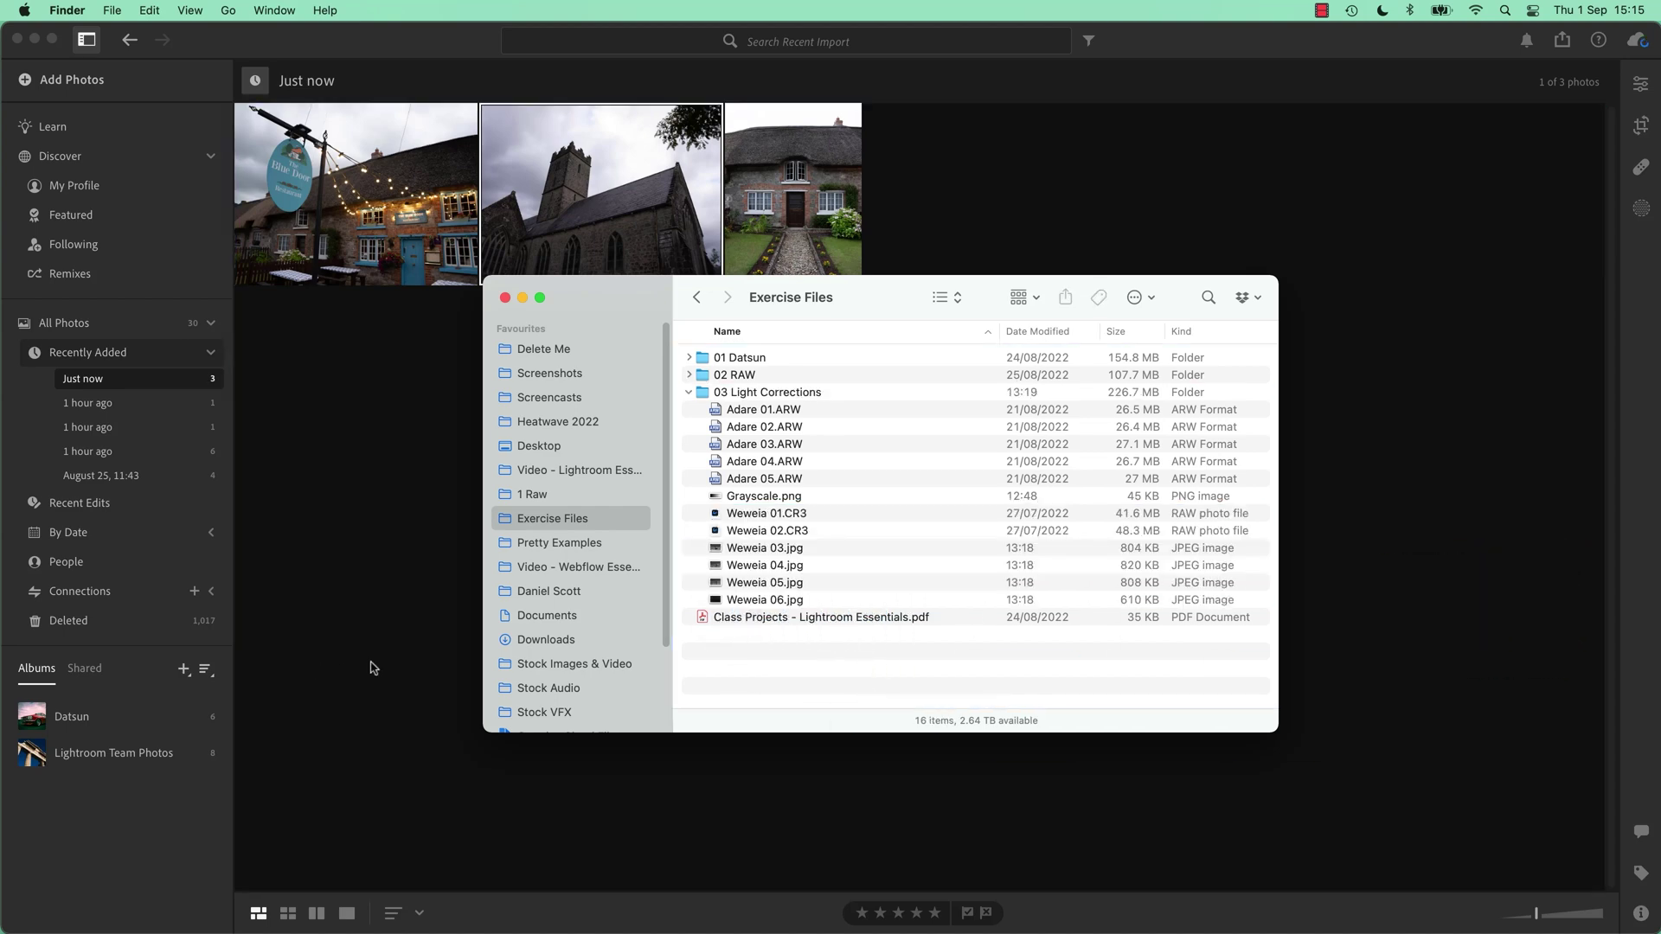
left_click(377, 705)
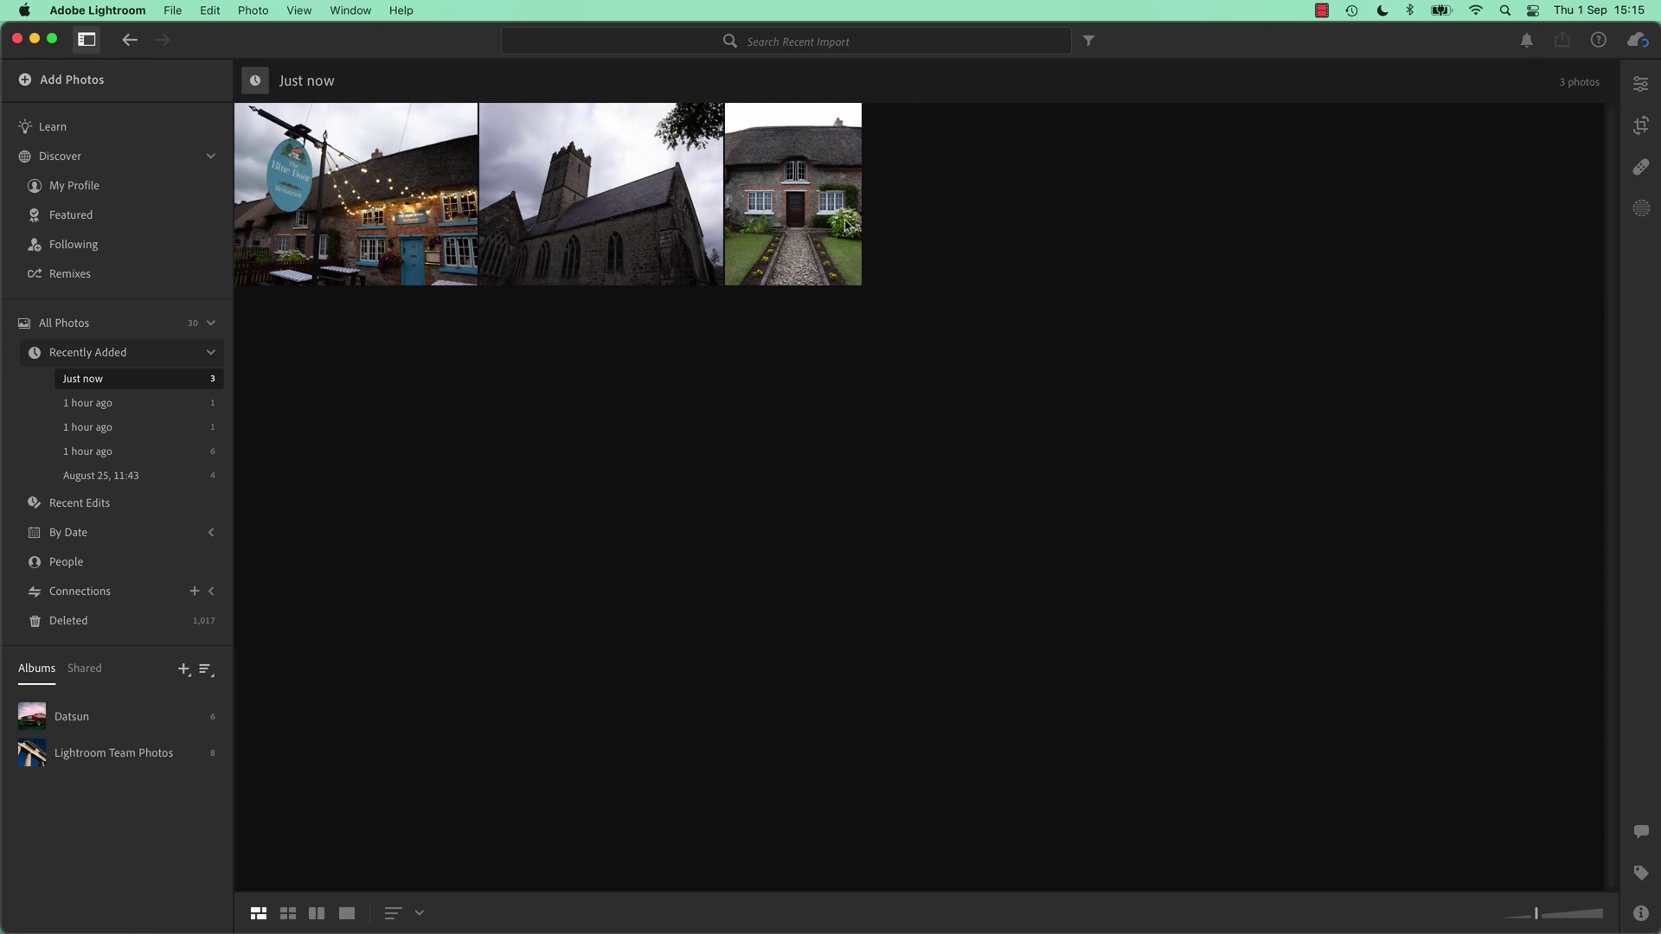
Open the church photo alone, compare the cottage and Blue Door photos, then hide the left sidebar.
left_click(613, 273)
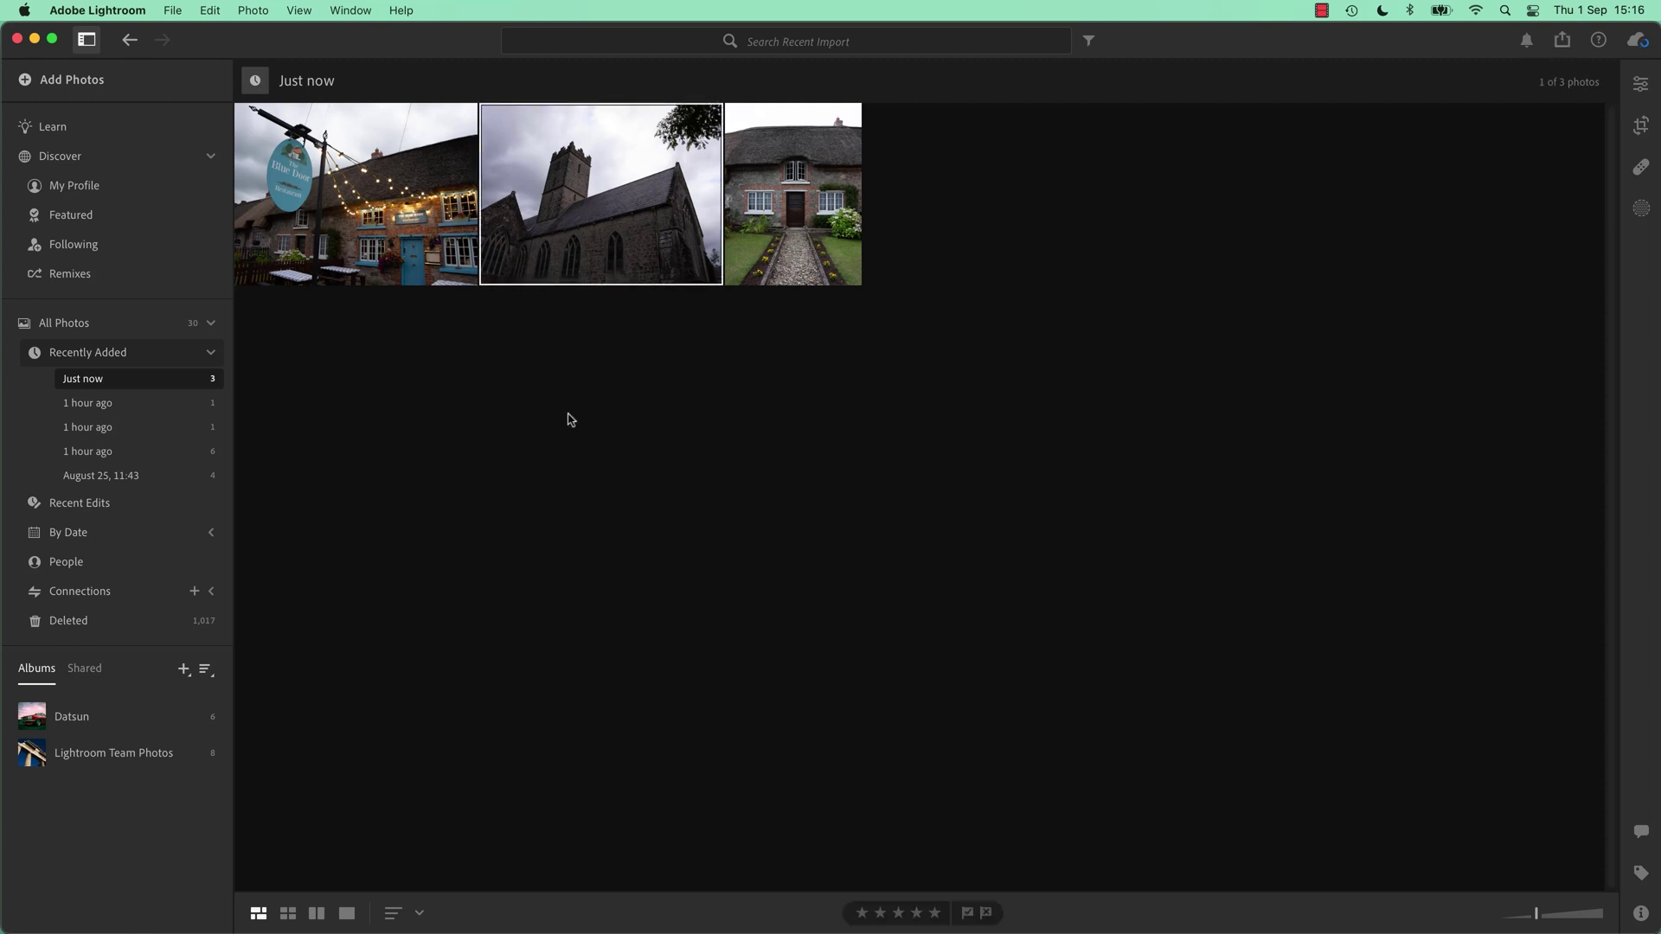
double_click(600, 252)
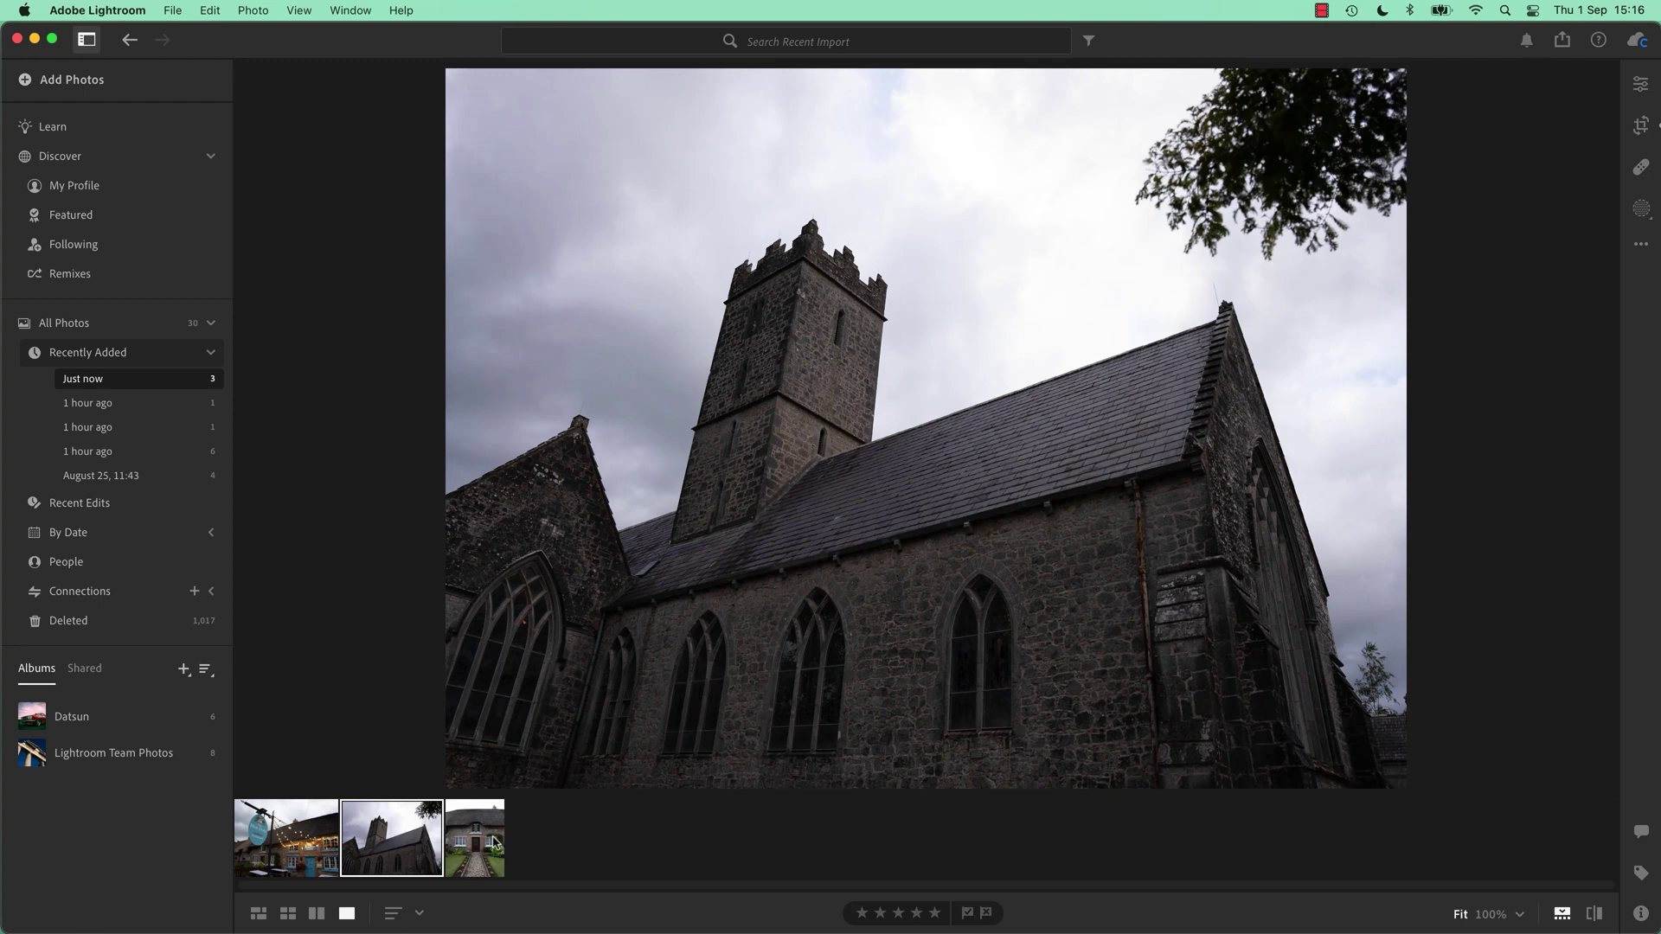
left_click(481, 847)
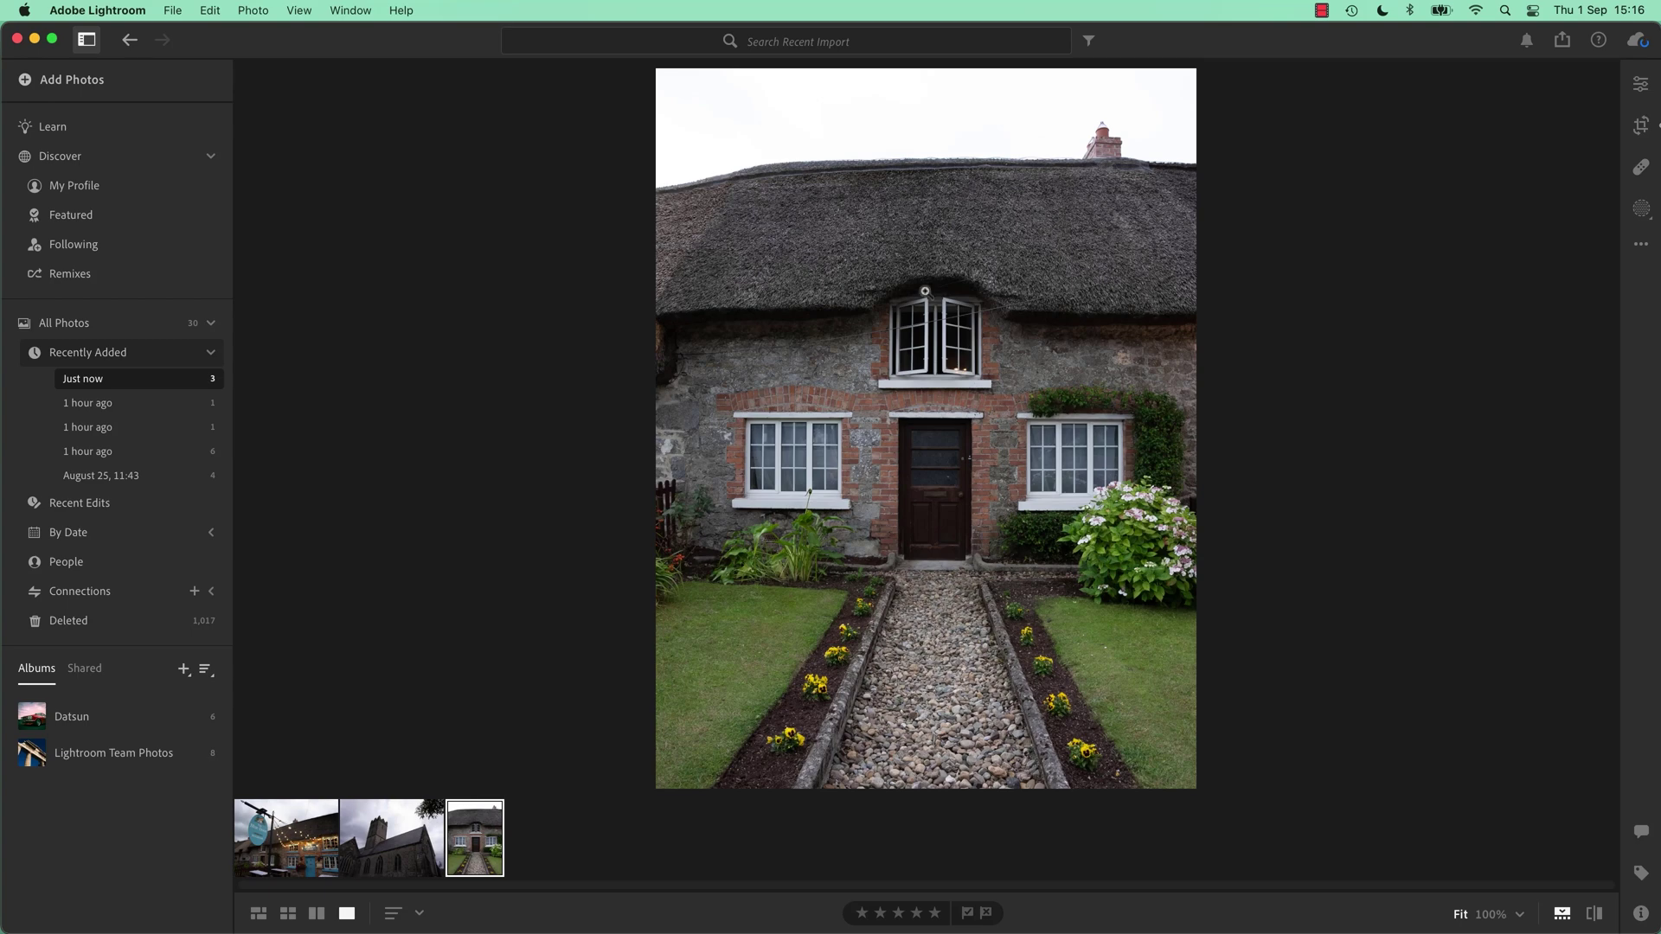
left_click(315, 816)
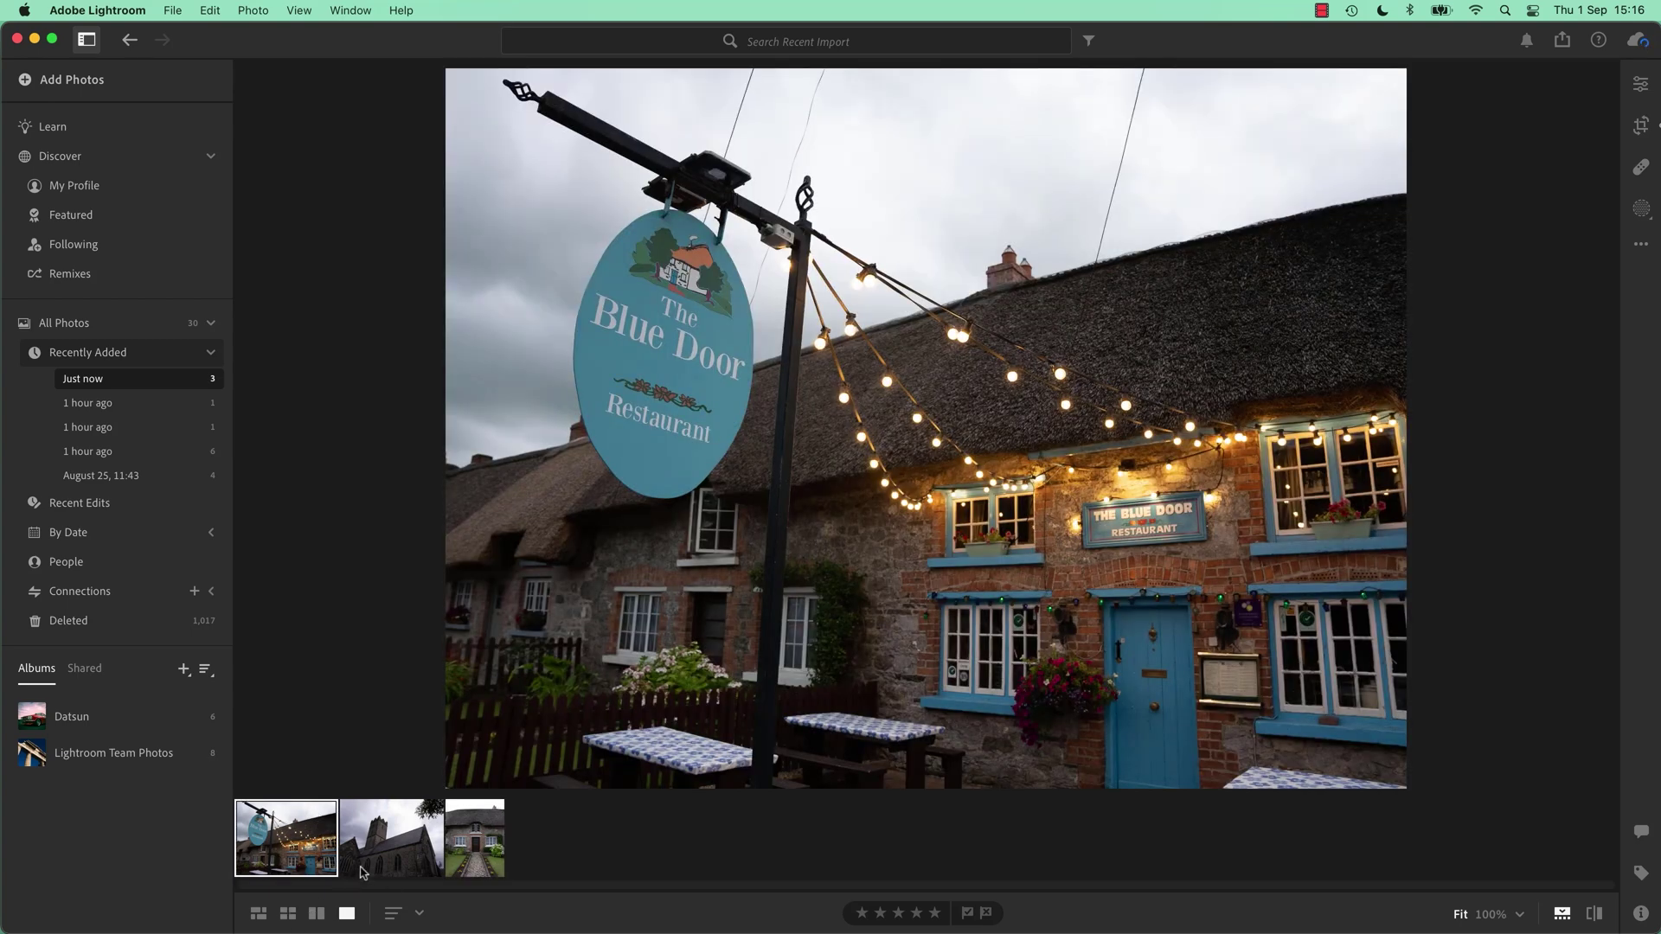
left_click(362, 872)
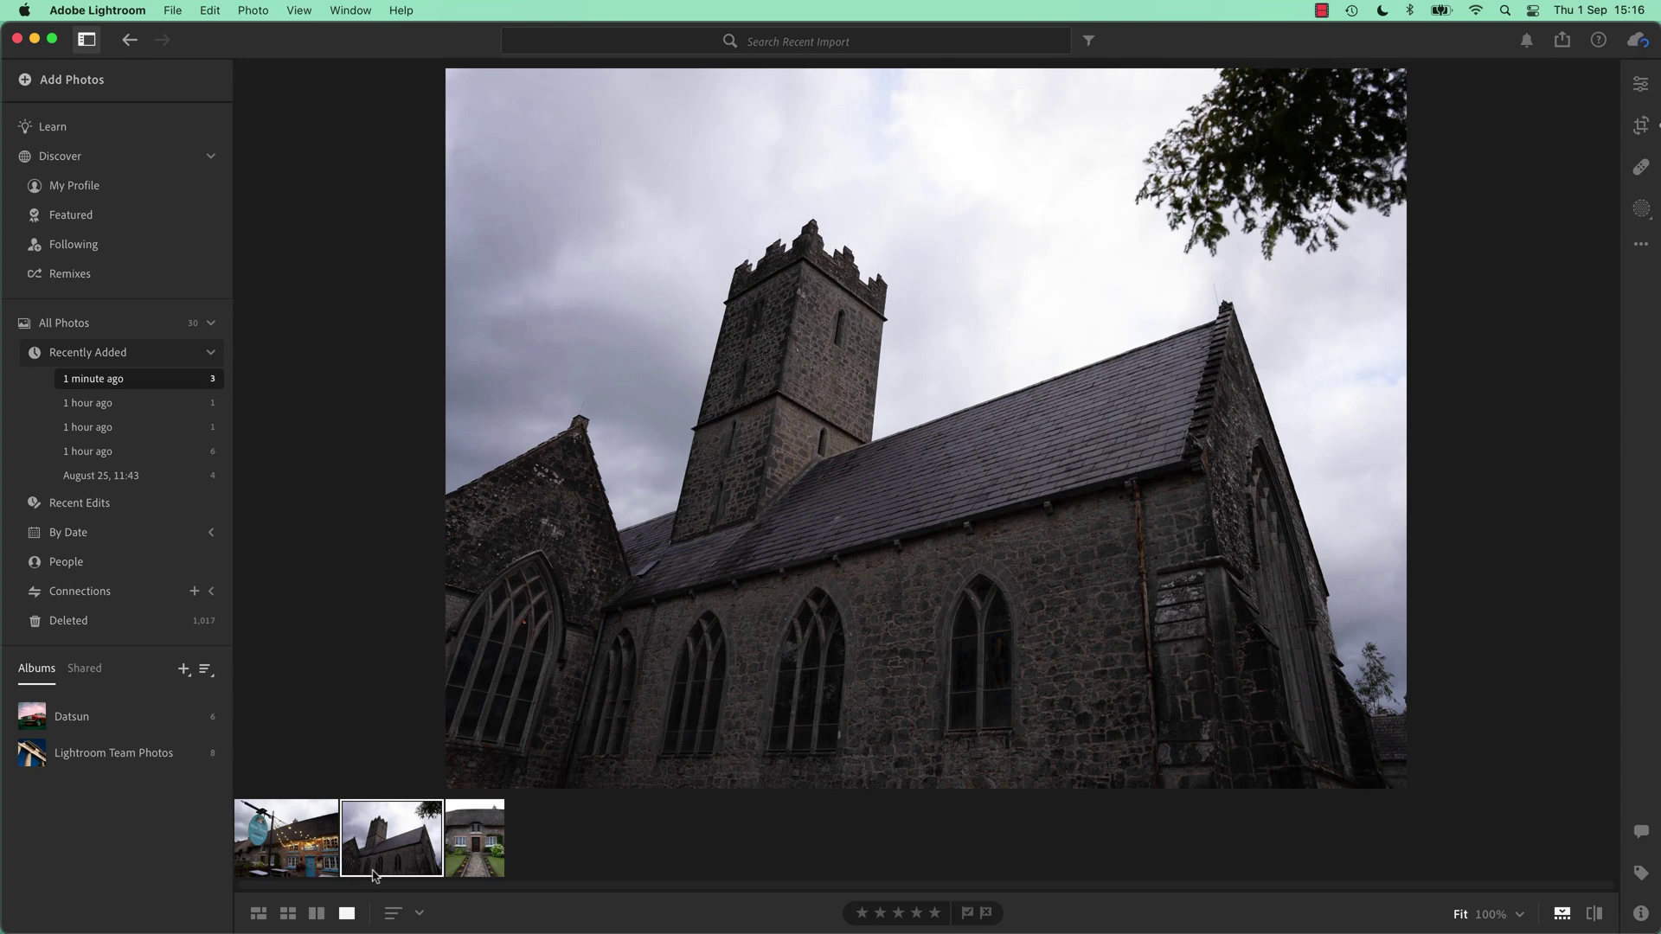
left_click(86, 39)
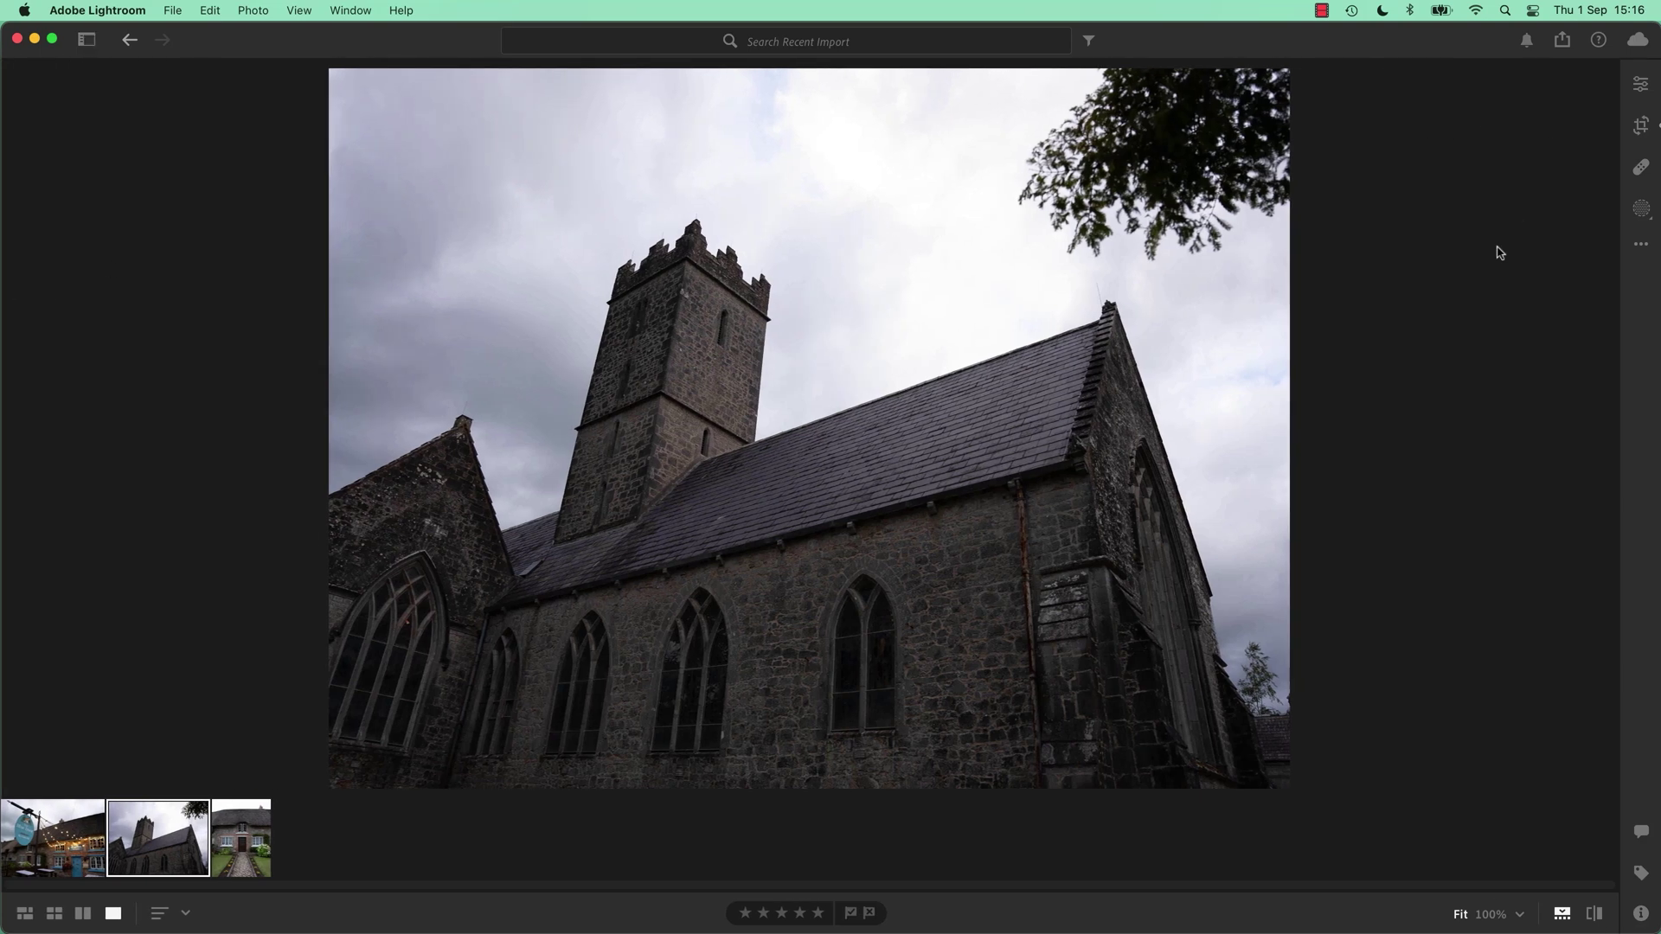
In Edit, test Exposure at +3.90, then set the church photo's Exposure to +0.94.
key("e")
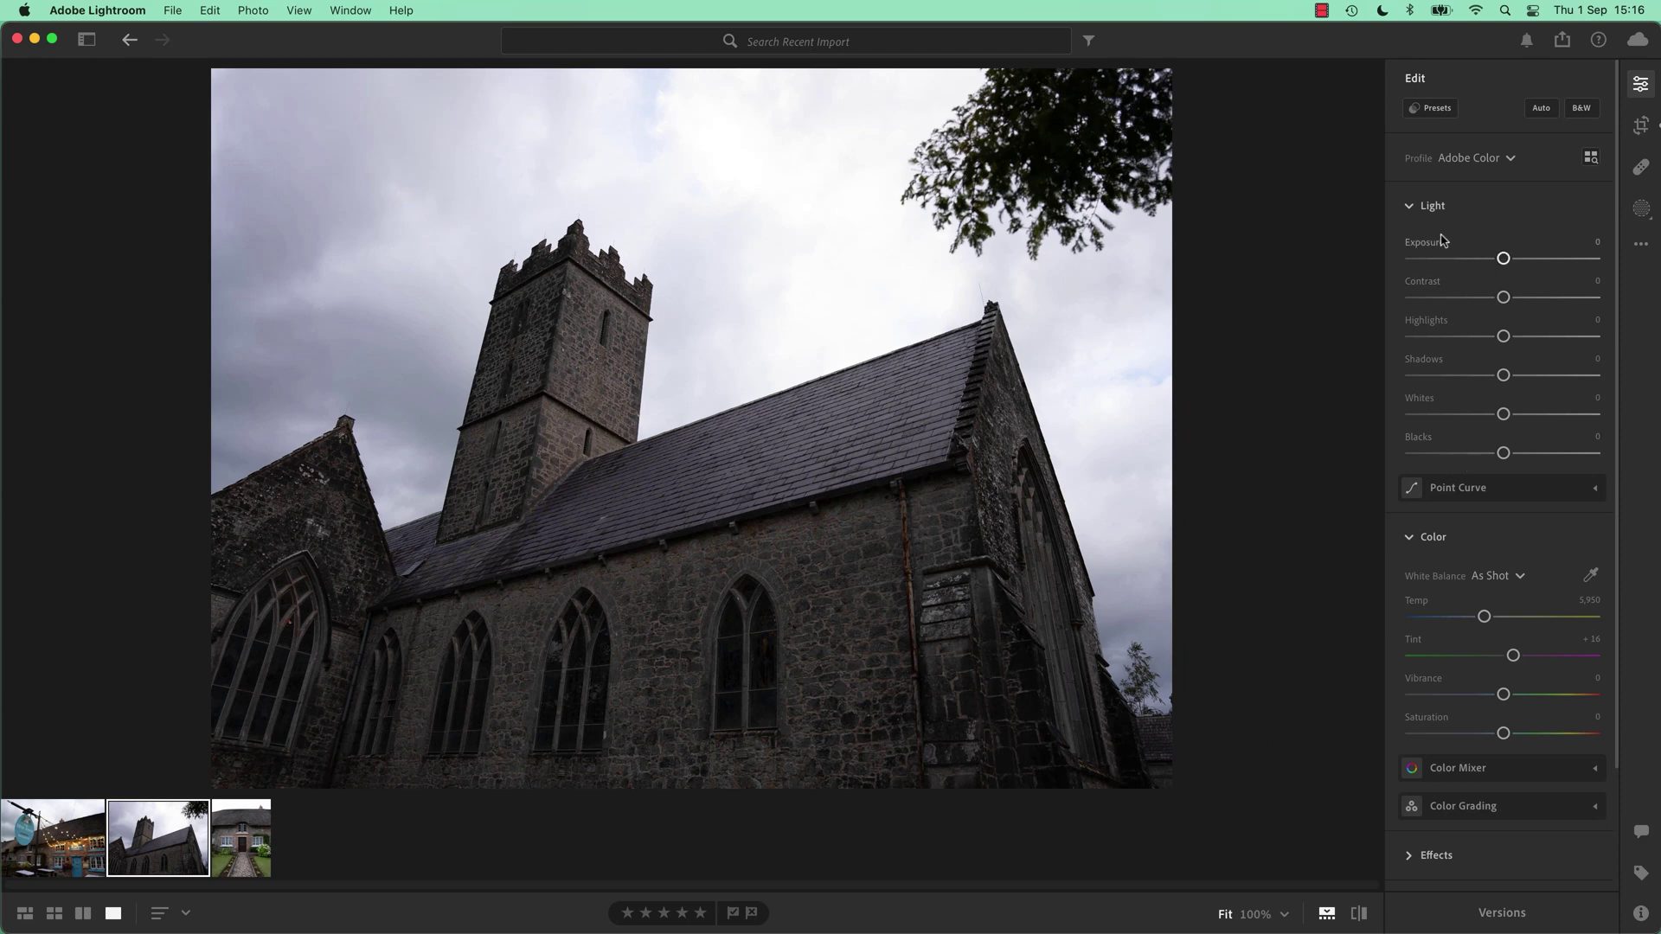
mouse_move(1415, 246)
mouse_move(1504, 260)
left_mouse_down()
mouse_move(1457, 257)
mouse_move(1576, 265)
mouse_move(1417, 267)
mouse_move(1509, 261)
left_mouse_up()
left_click(259, 860)
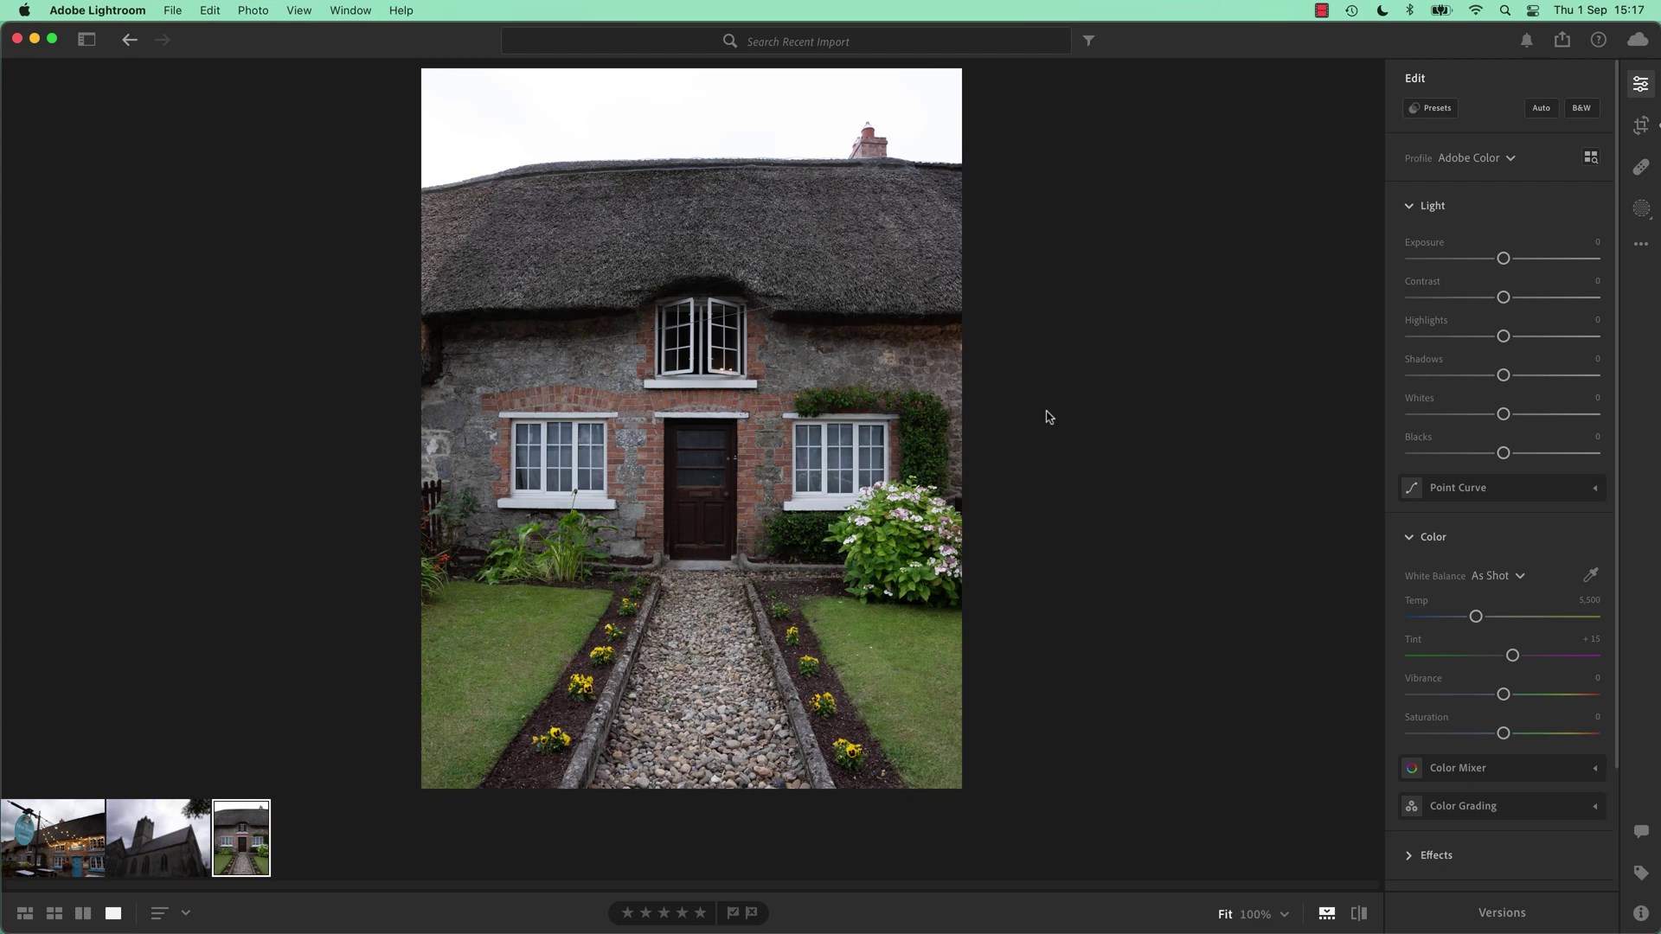
left_click(140, 856)
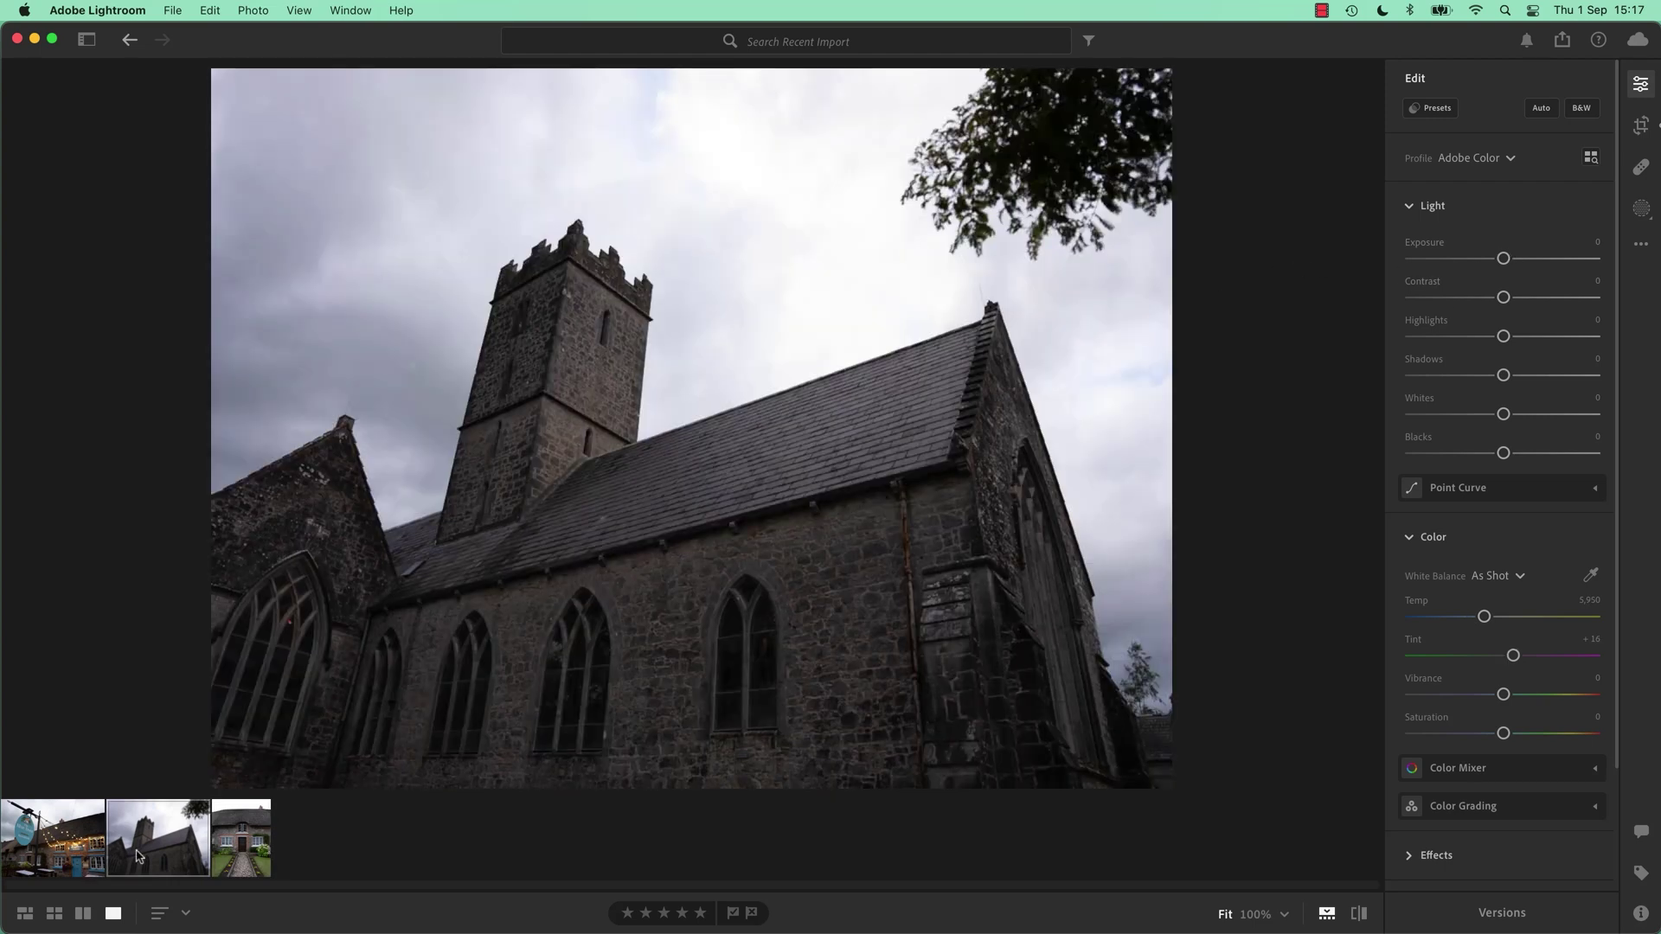
left_click_drag(1504, 263, 1521, 273)
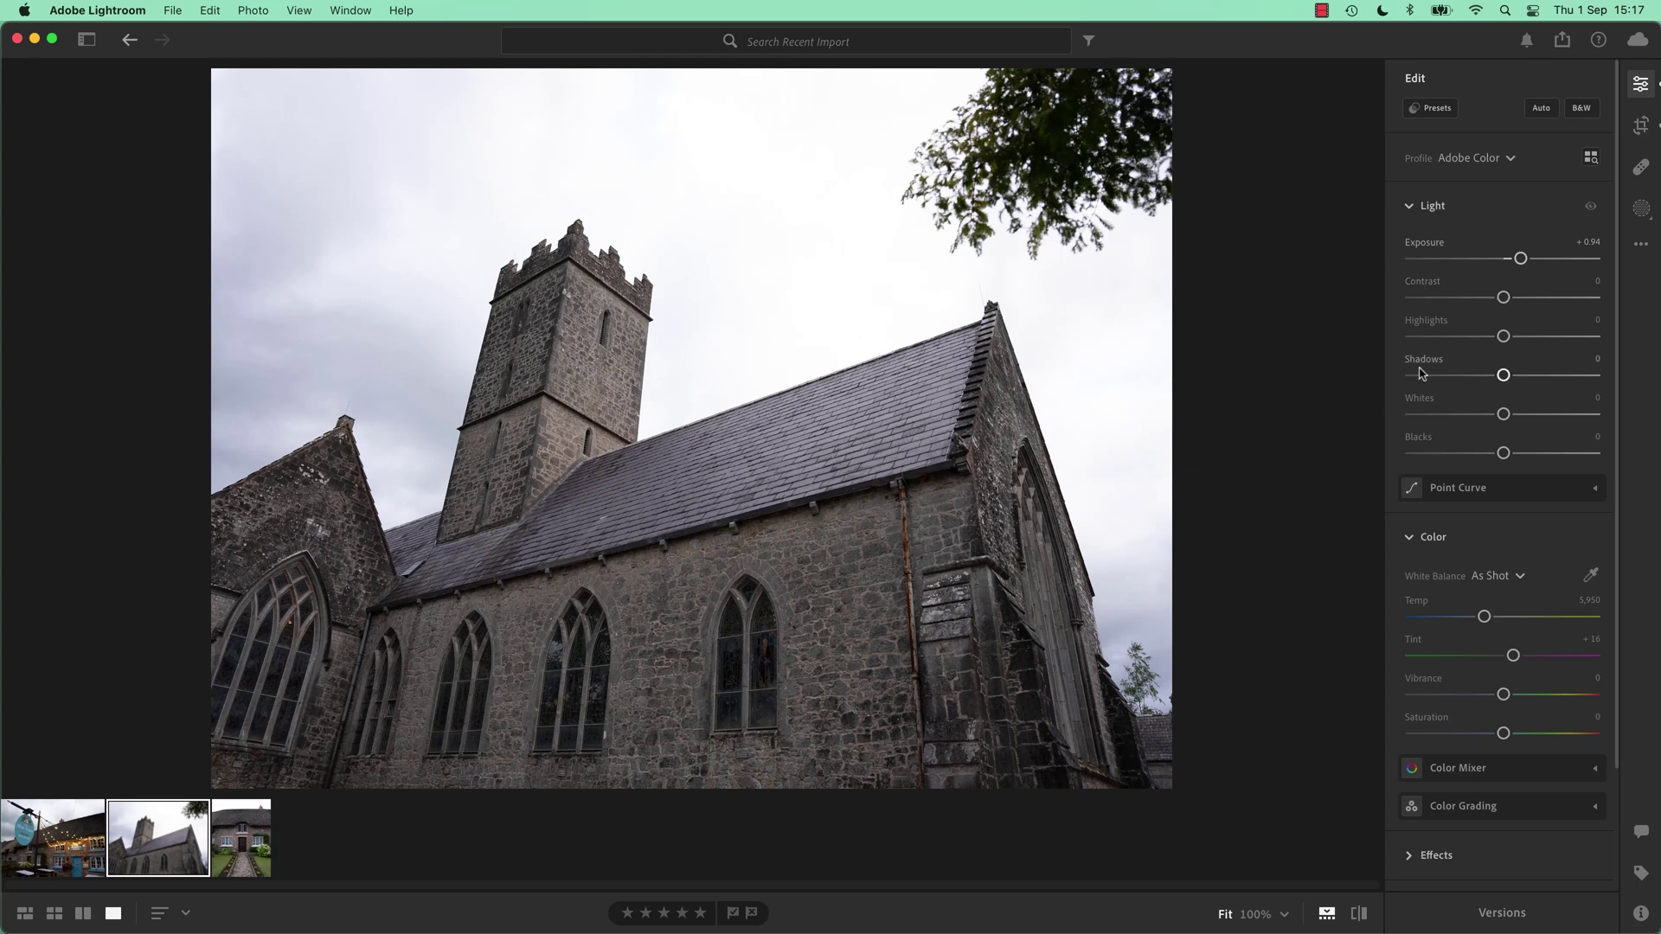
Push Contrast to +100, reset it to 0, and view the Light slider help cards.
left_click_drag(1503, 298, 1596, 307)
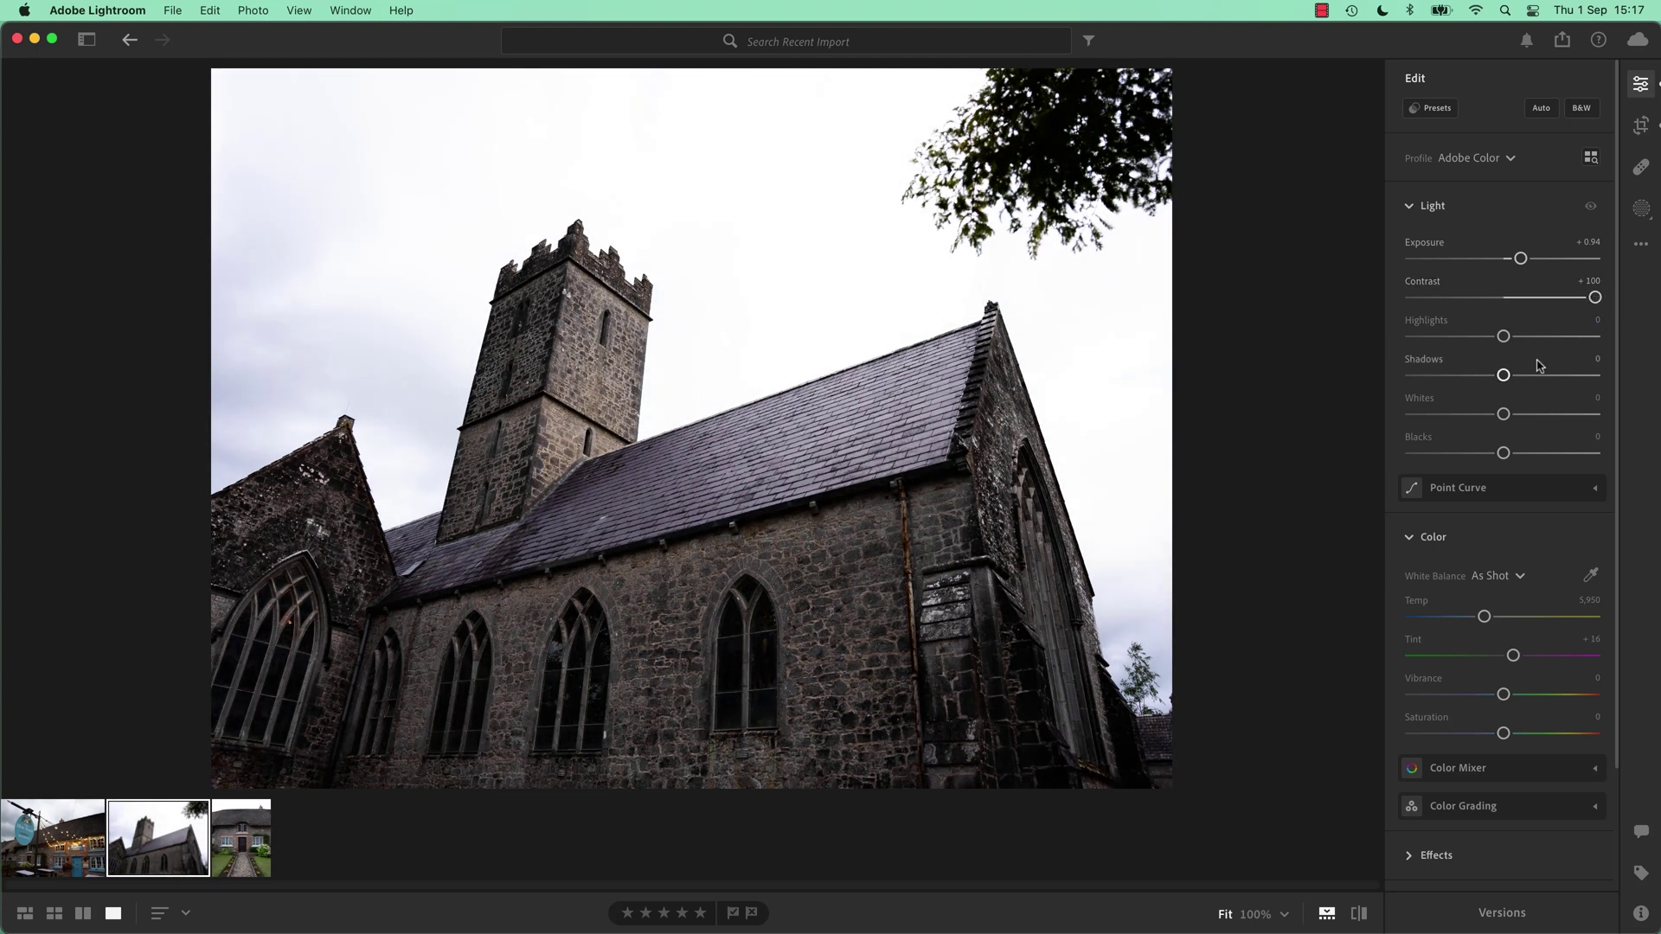
double_click(1594, 298)
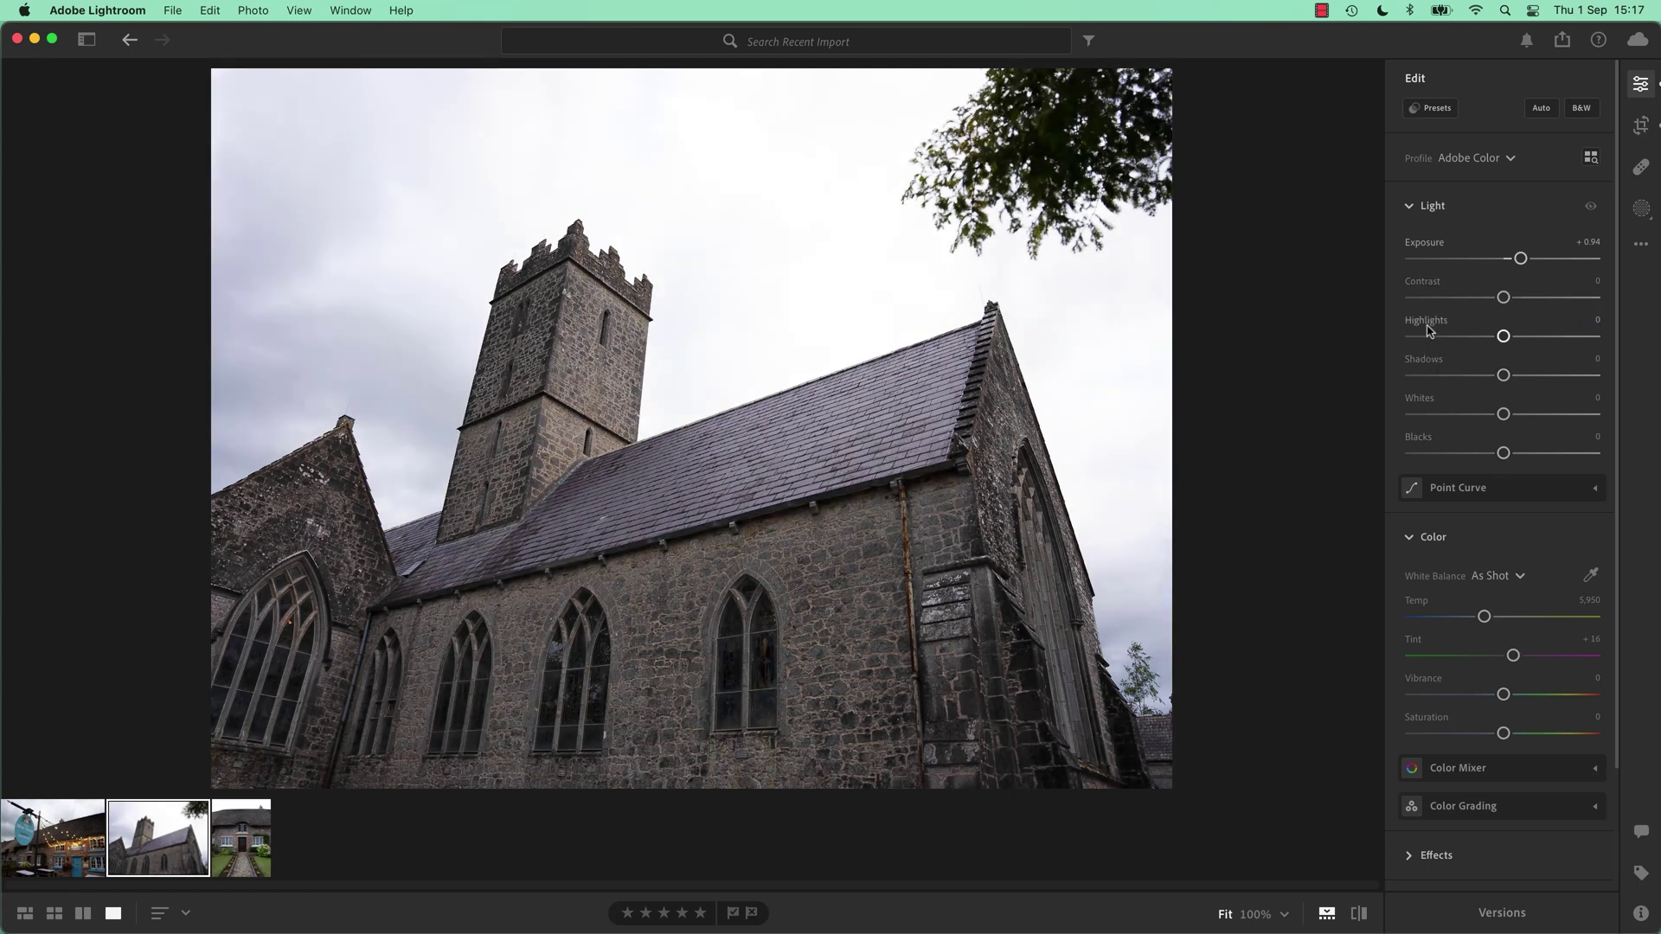
mouse_move(1428, 331)
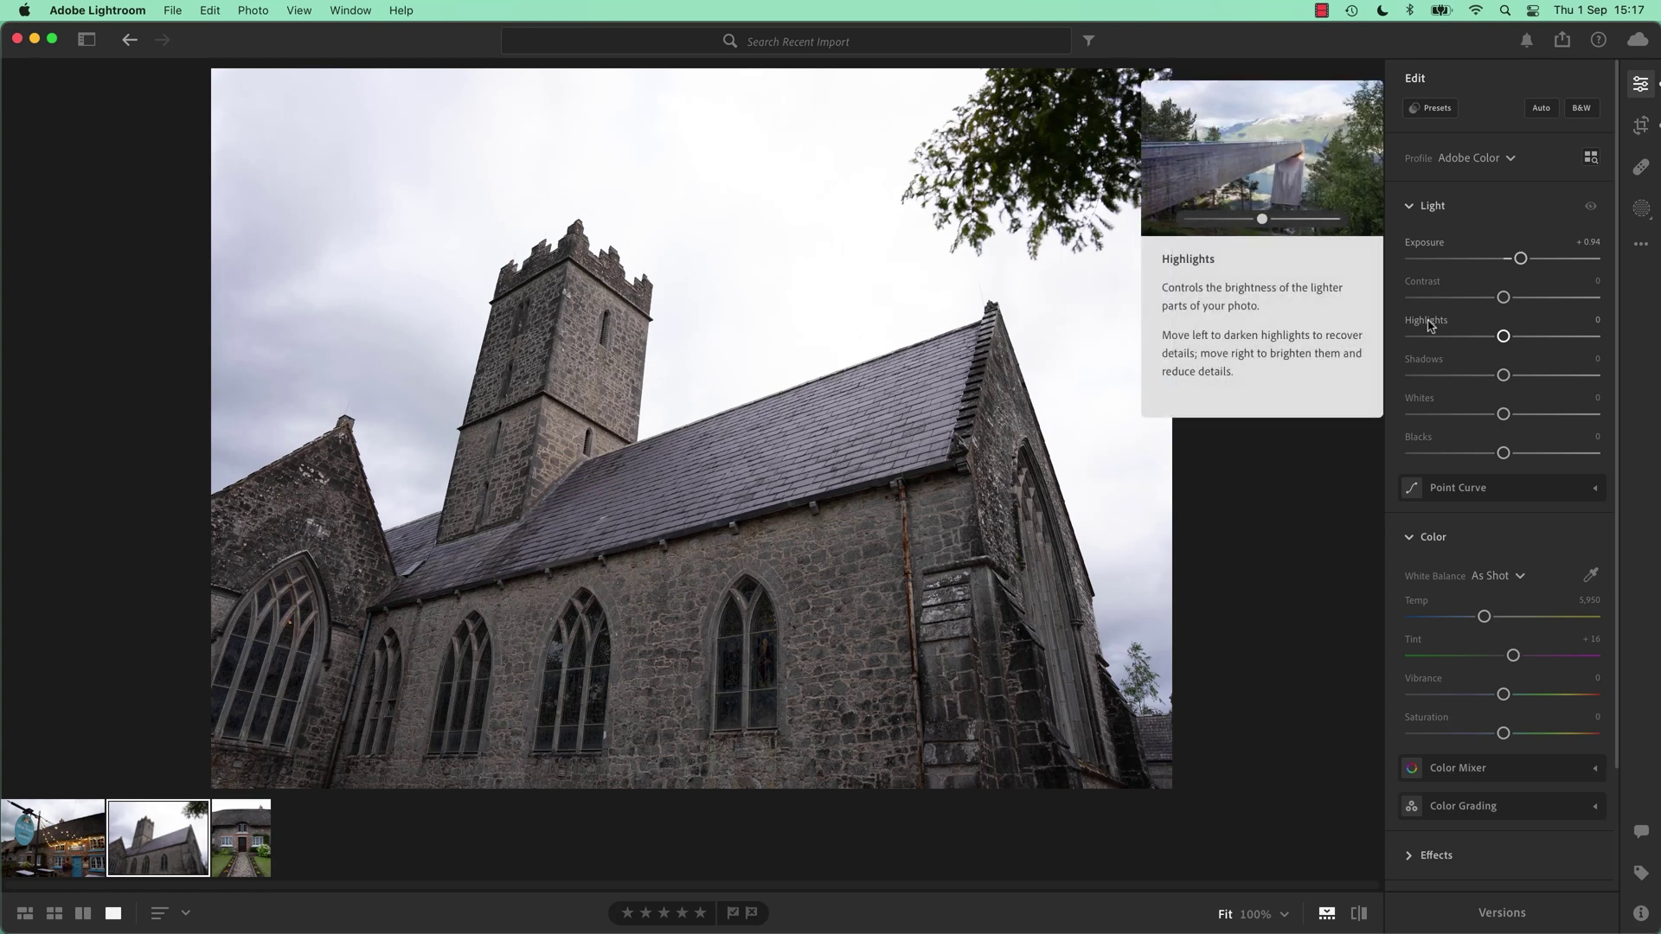
mouse_move(1427, 405)
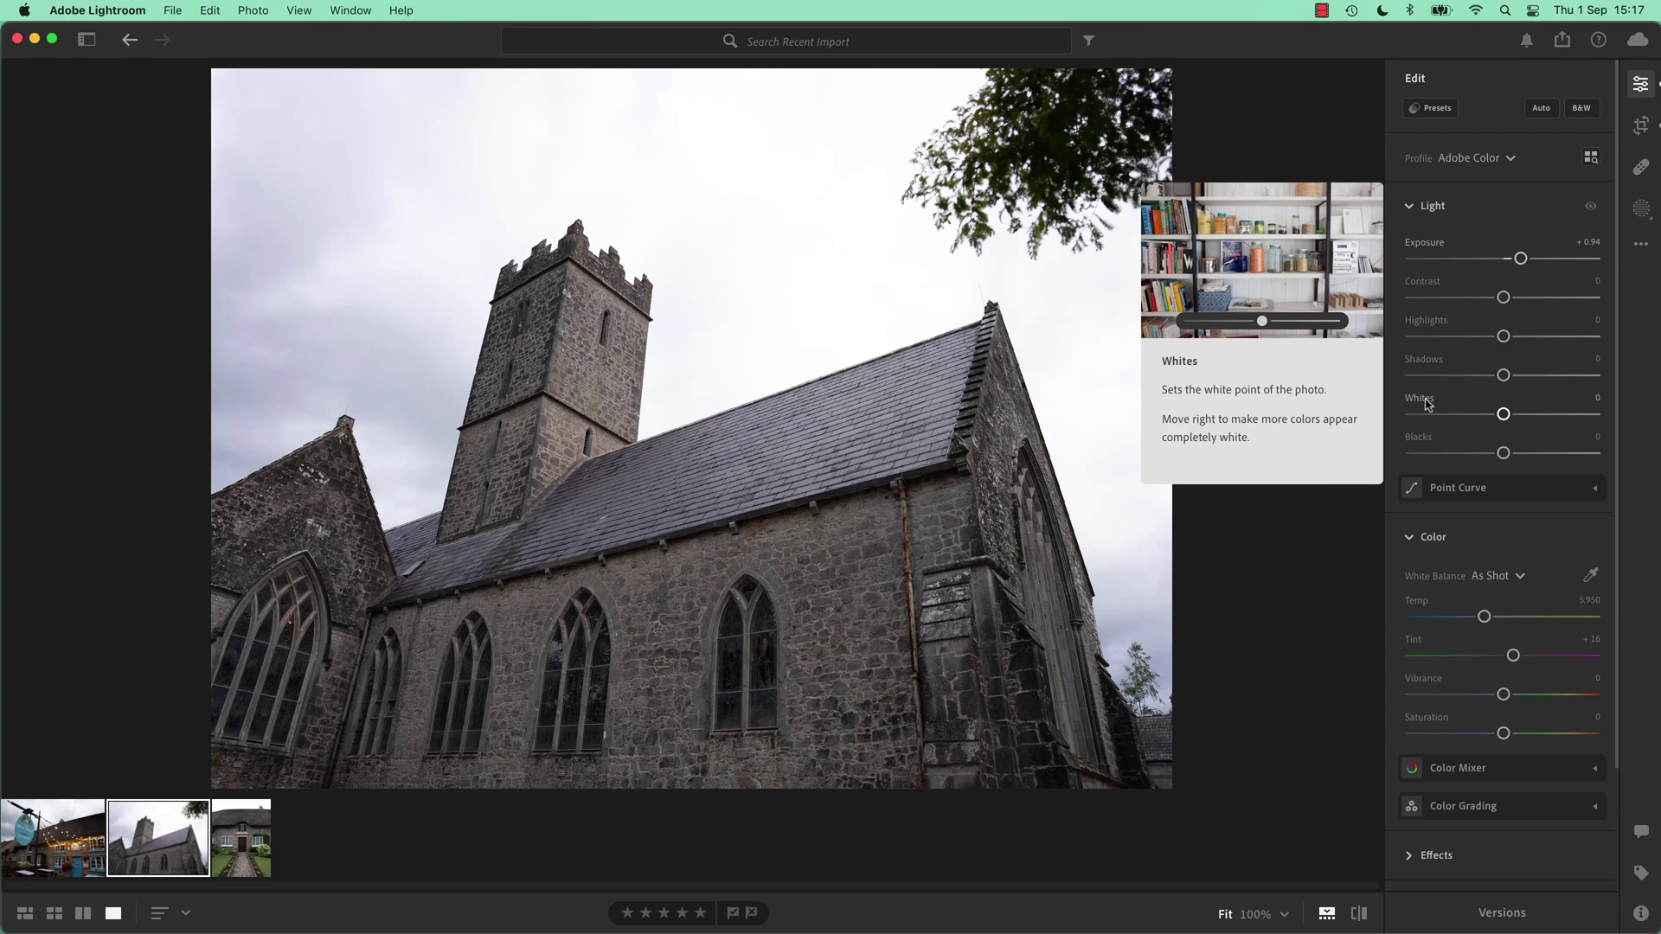
mouse_move(1427, 437)
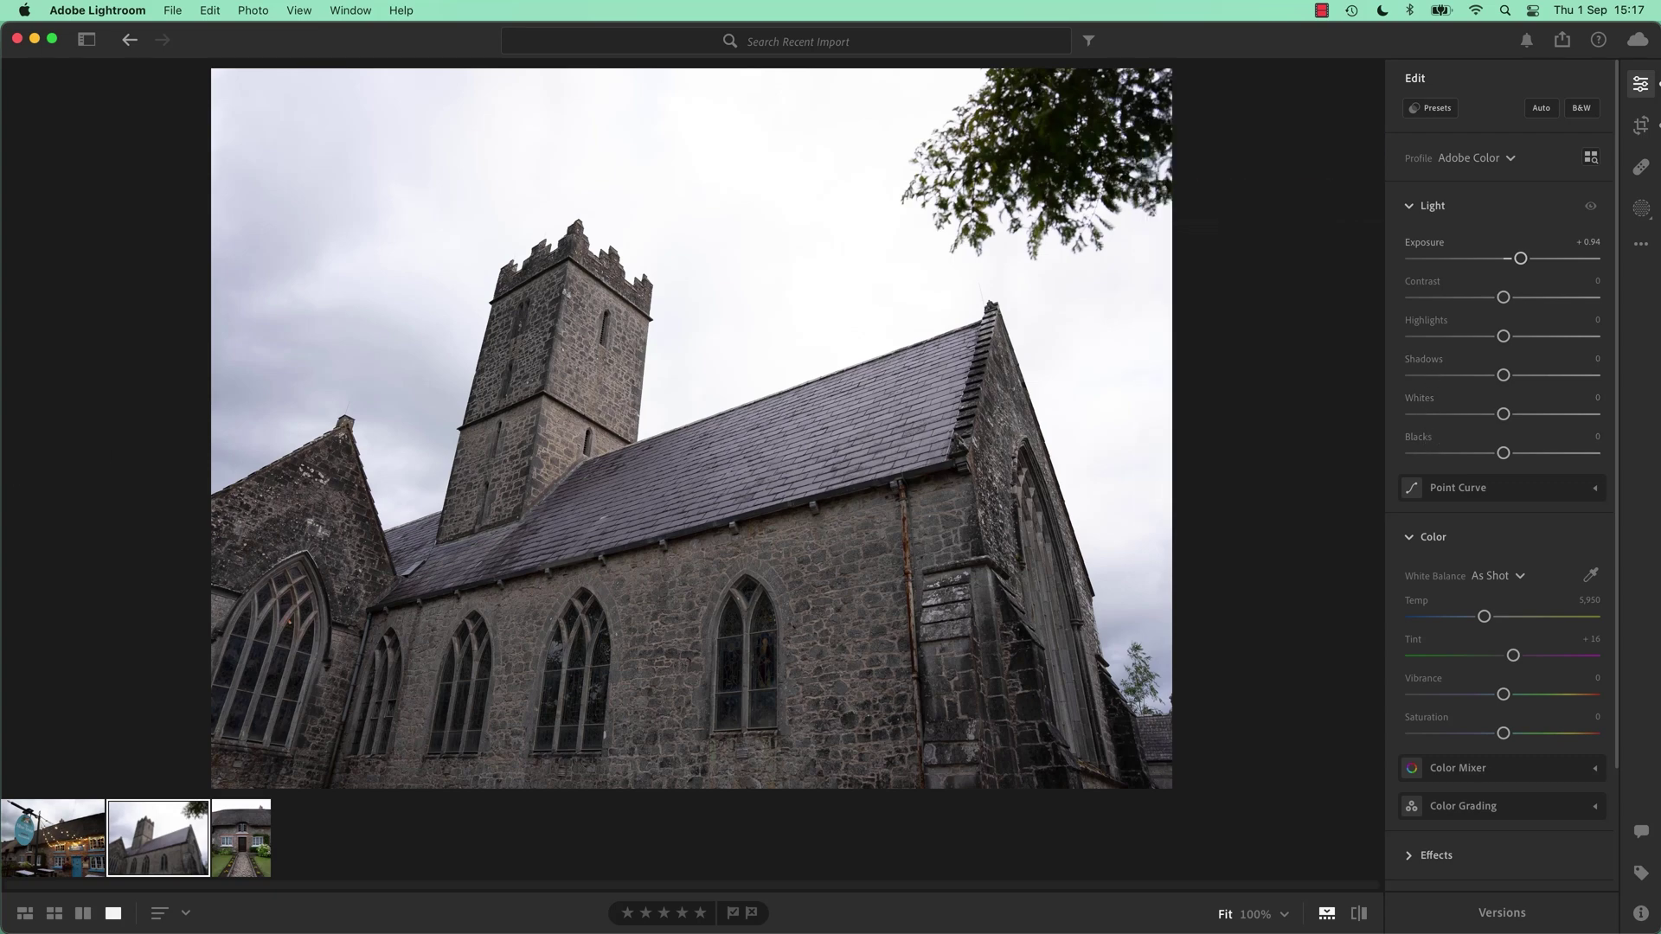
key("super+Tab")
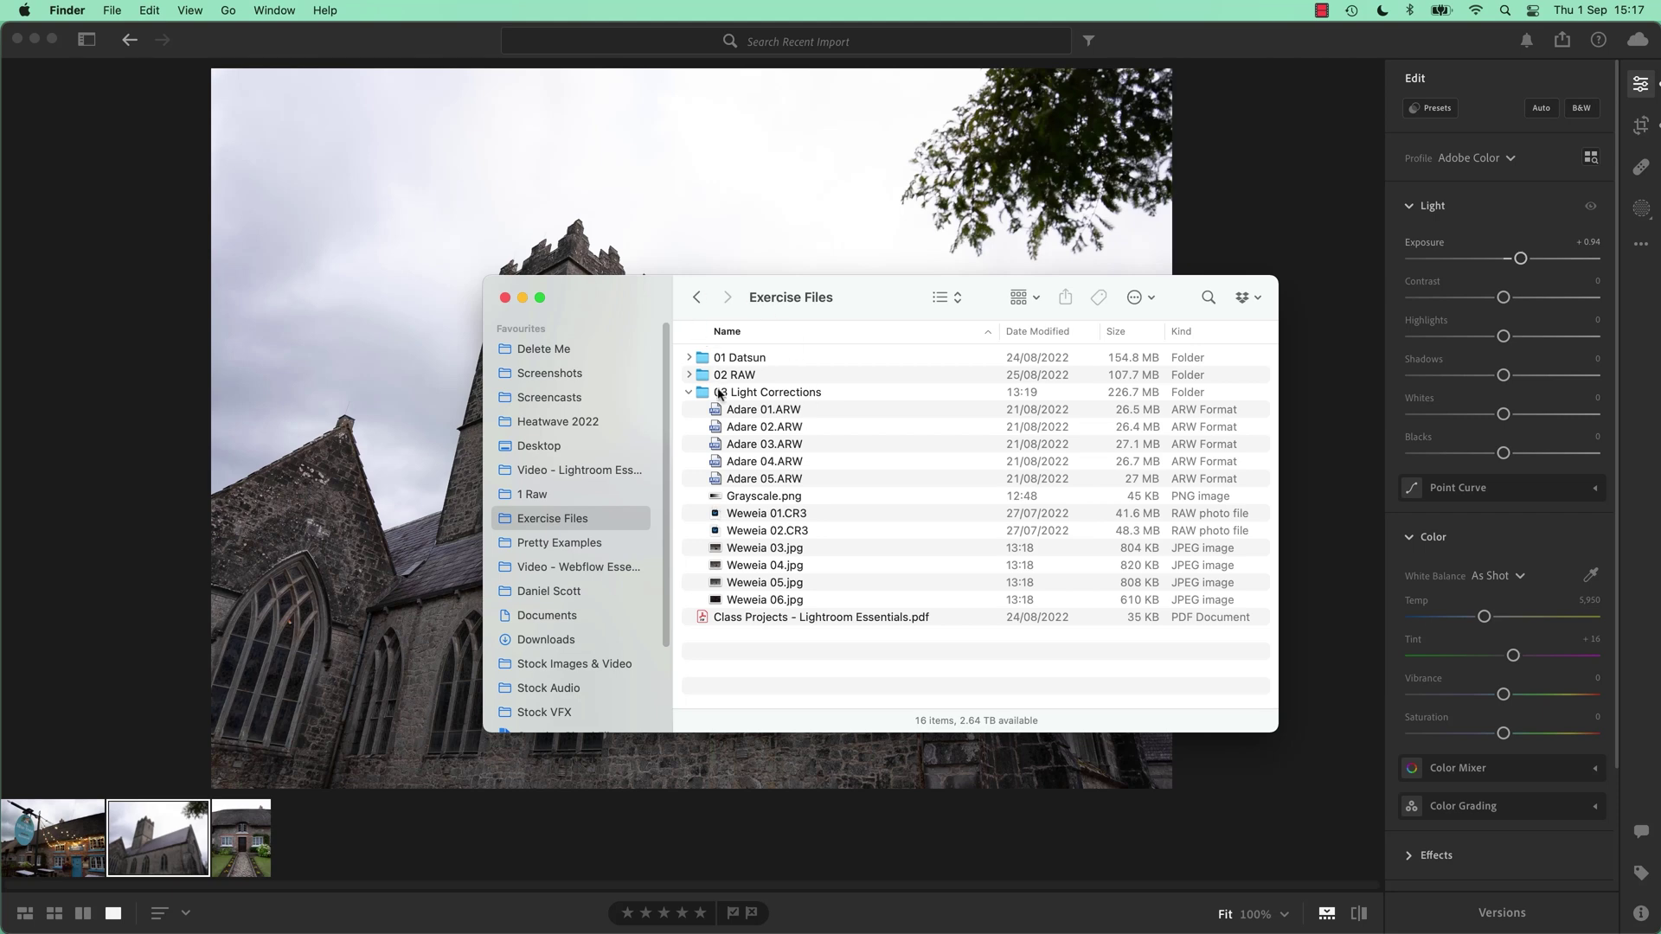
Preview the Grayscale.png gradient in Quick Look, then return to the Lightroom church photo.
left_click(753, 500)
key("space")
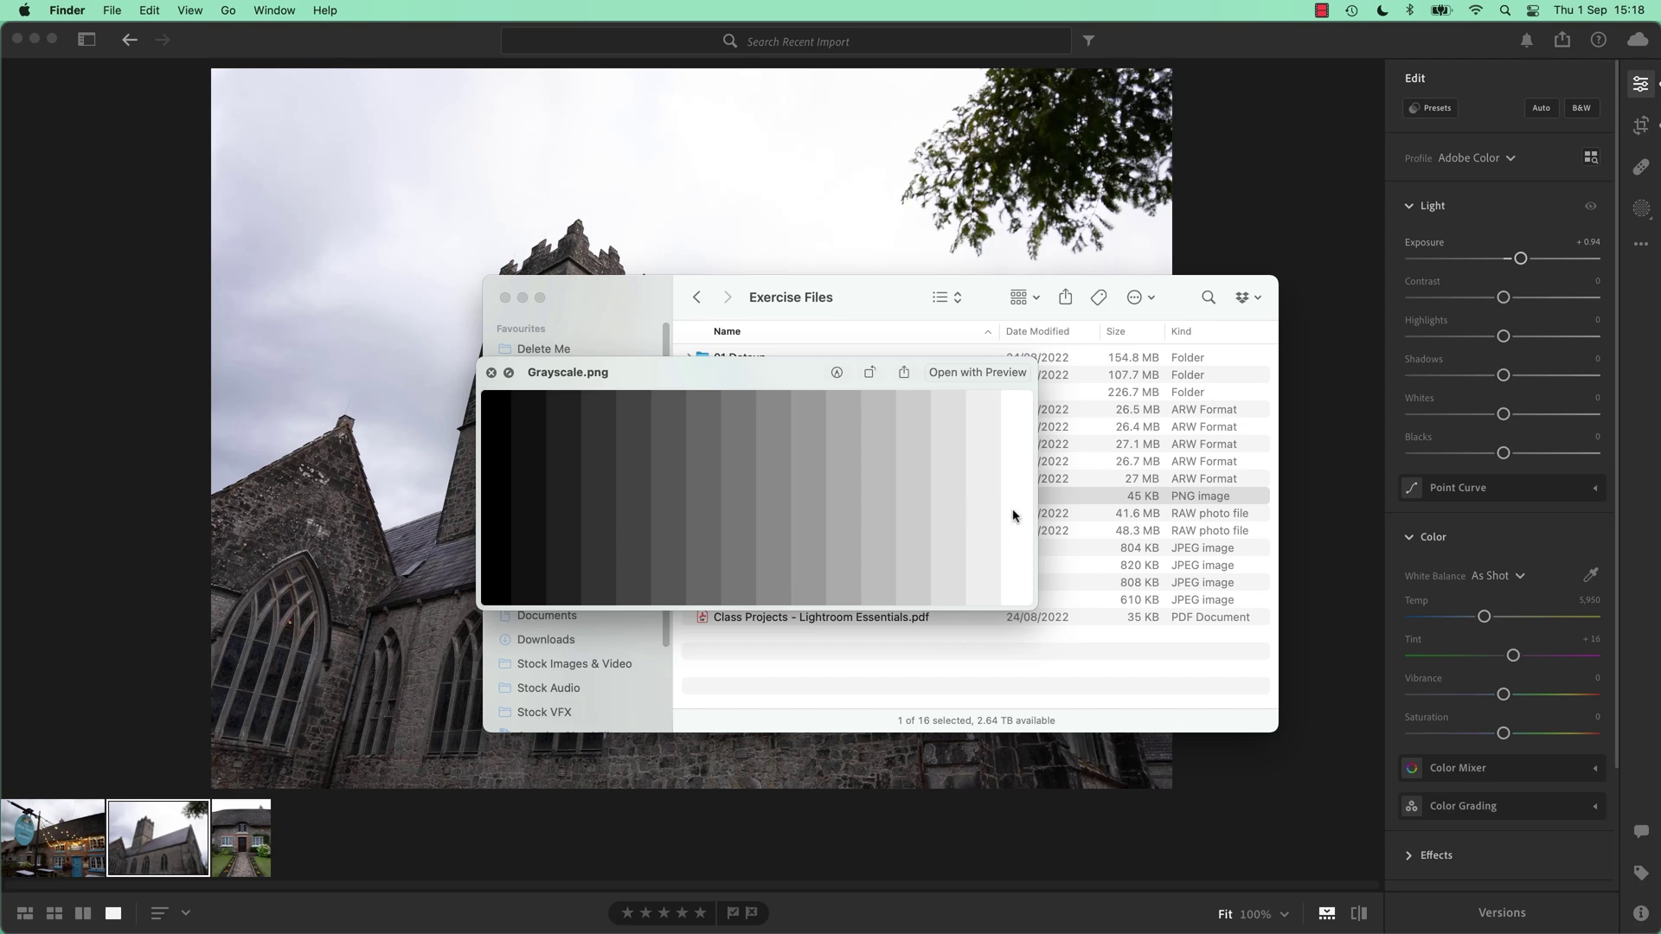
left_click(1303, 201)
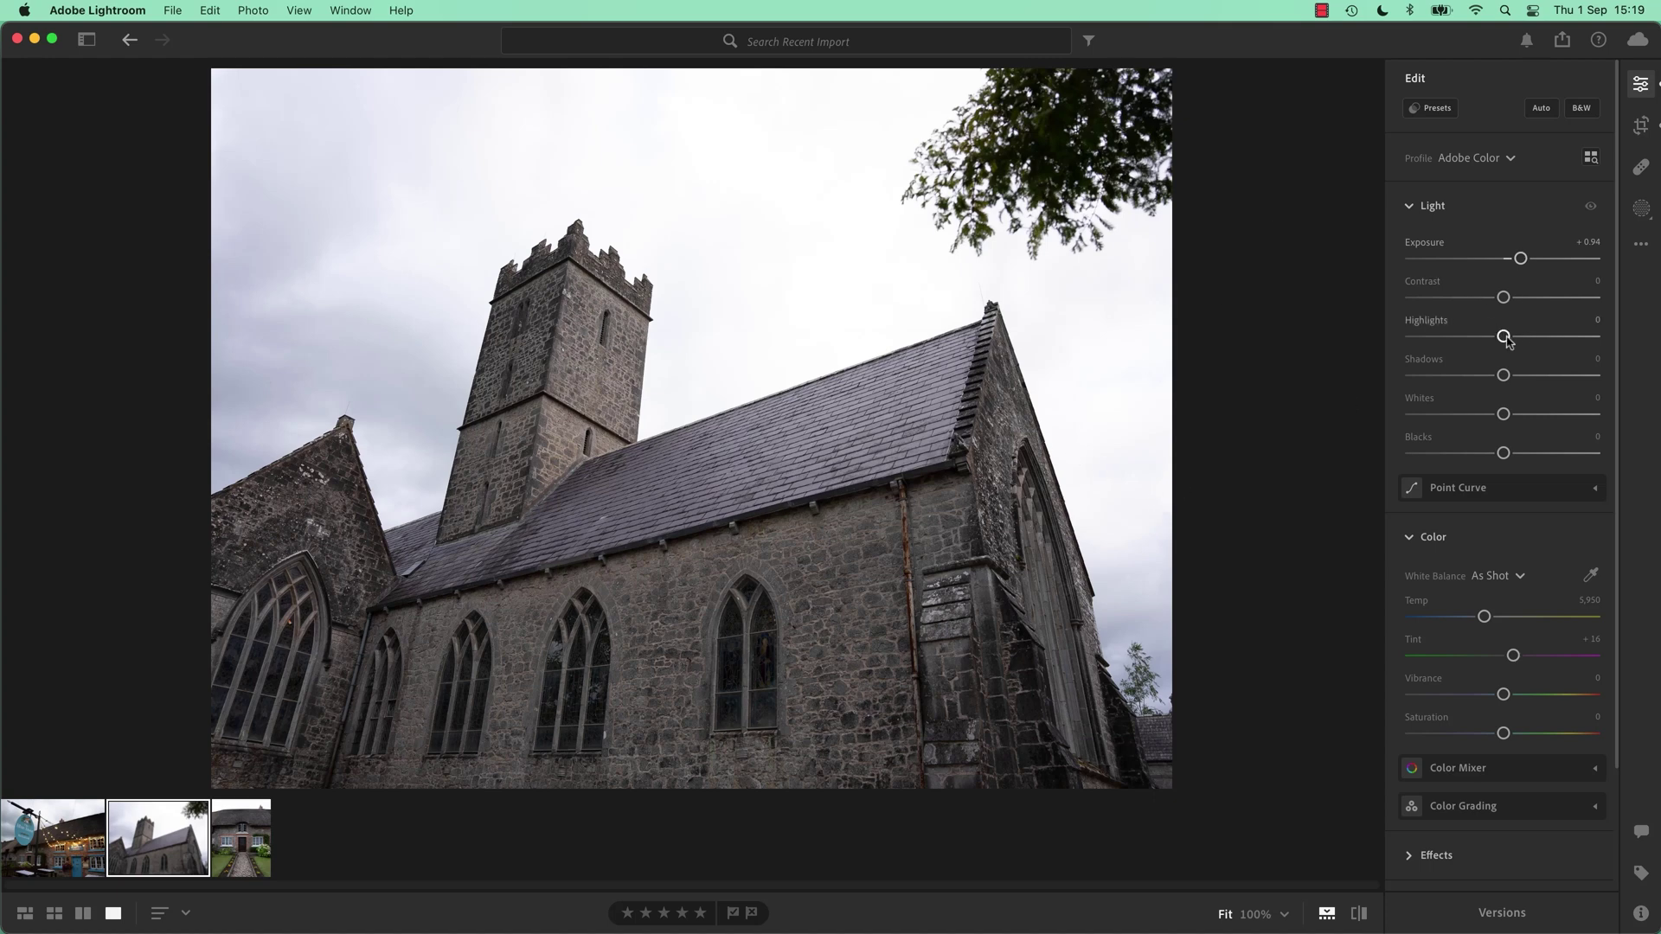
Lower Highlights to about -88 to recover the sky's cloud detail.
mouse_move(1505, 340)
left_mouse_down()
mouse_move(1471, 340)
mouse_move(1569, 340)
mouse_move(1427, 337)
mouse_move(1575, 338)
mouse_move(1405, 339)
mouse_move(1539, 353)
mouse_move(1411, 350)
mouse_move(1536, 346)
mouse_move(1415, 351)
mouse_move(1501, 351)
left_mouse_up()
left_click_drag(1501, 343, 1415, 347)
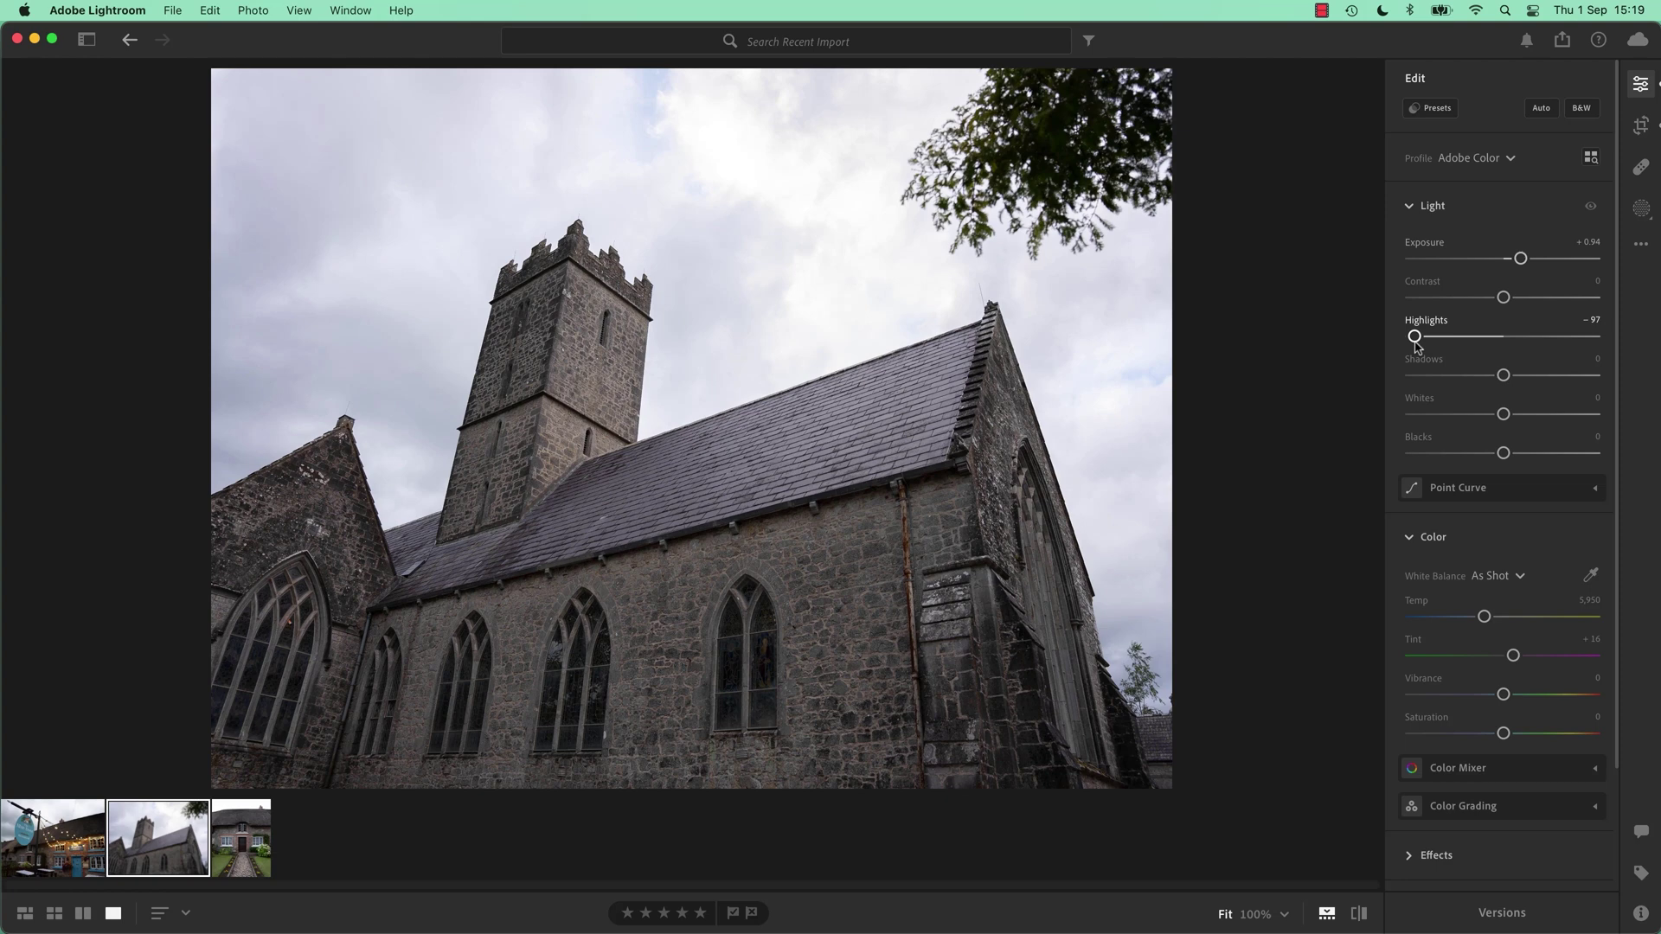
mouse_move(1415, 339)
left_mouse_down()
mouse_move(1453, 339)
mouse_move(1425, 348)
left_mouse_up()
mouse_move(1425, 336)
left_mouse_down()
mouse_move(1557, 346)
mouse_move(1442, 360)
mouse_move(1457, 343)
mouse_move(1403, 340)
mouse_move(1483, 355)
mouse_move(1422, 350)
left_mouse_up()
Lift Shadows to +35 and set Whites to -61.
mouse_move(1502, 375)
left_mouse_down()
mouse_move(1419, 376)
mouse_move(1553, 376)
mouse_move(1477, 376)
mouse_move(1500, 378)
left_mouse_up()
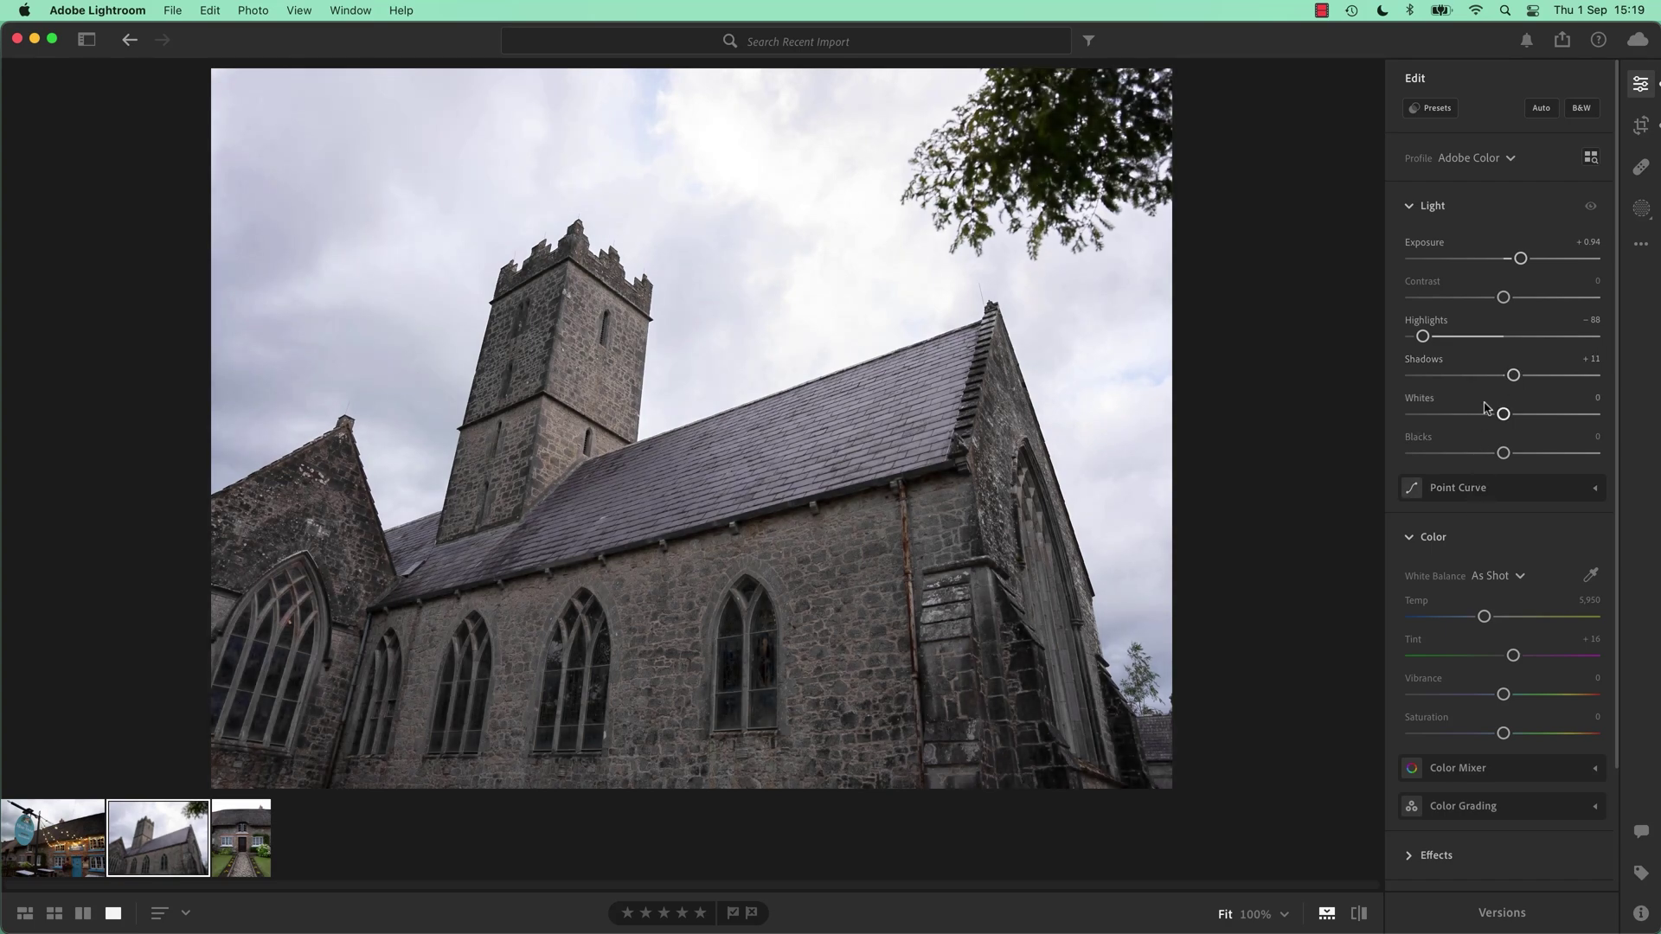
mouse_move(1512, 375)
left_mouse_down()
mouse_move(1522, 391)
mouse_move(1427, 404)
mouse_move(1557, 398)
mouse_move(1423, 400)
mouse_move(1544, 398)
mouse_move(1520, 377)
mouse_move(1542, 377)
mouse_move(1497, 379)
mouse_move(1521, 391)
left_mouse_up()
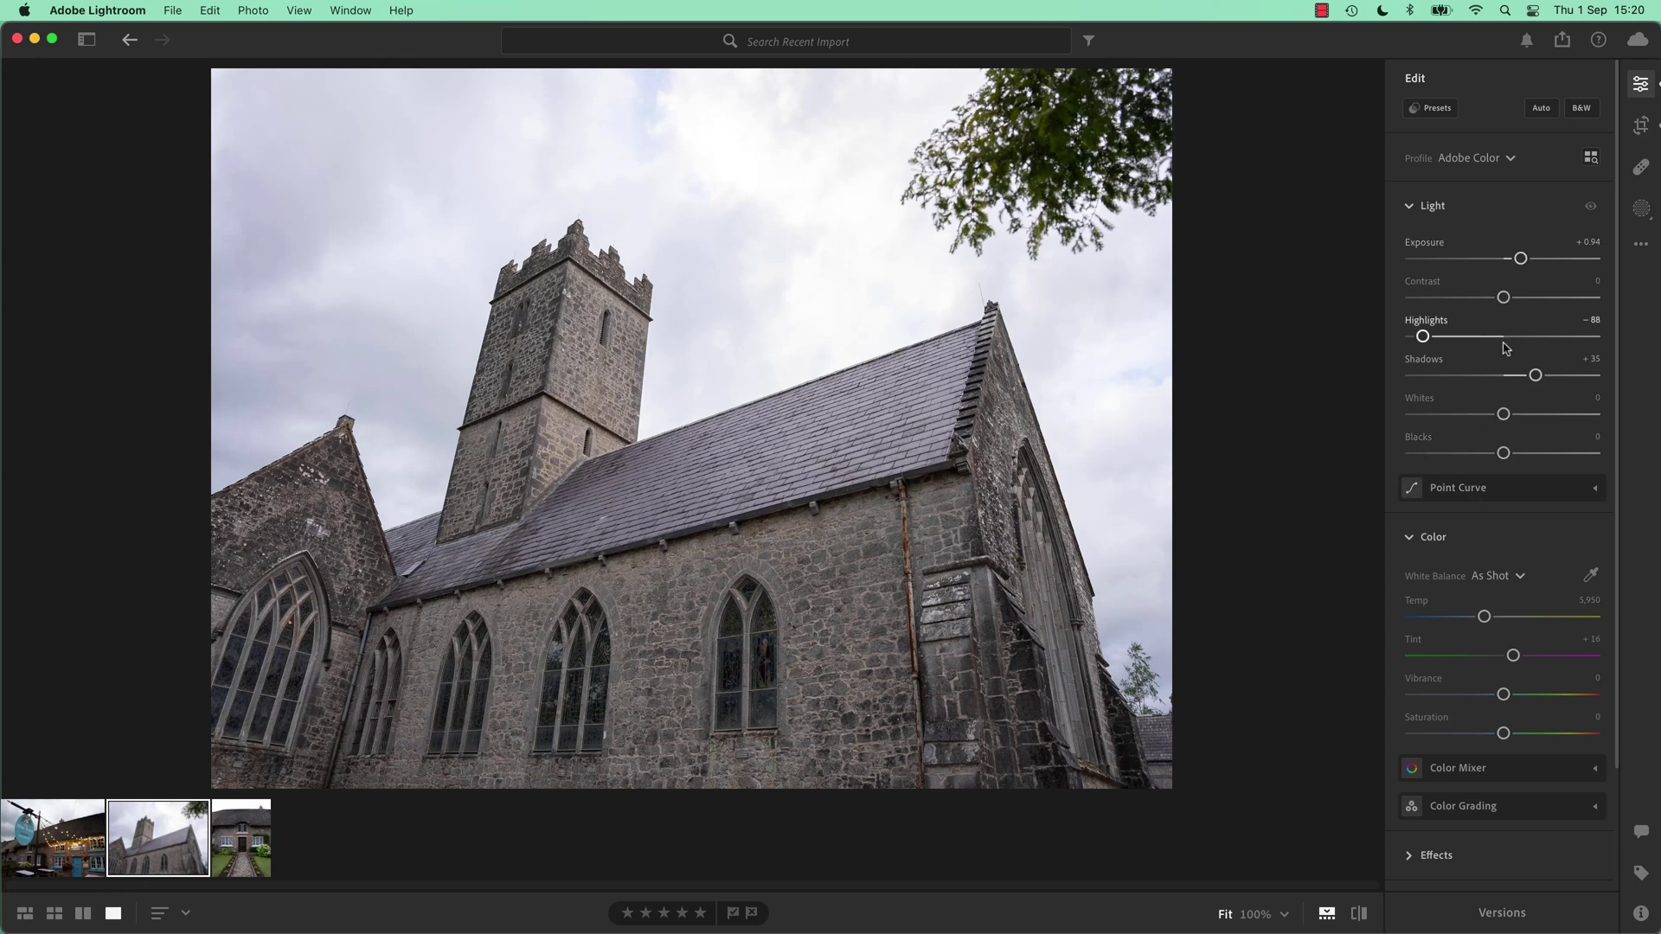
left_click_drag(1503, 415, 1442, 472)
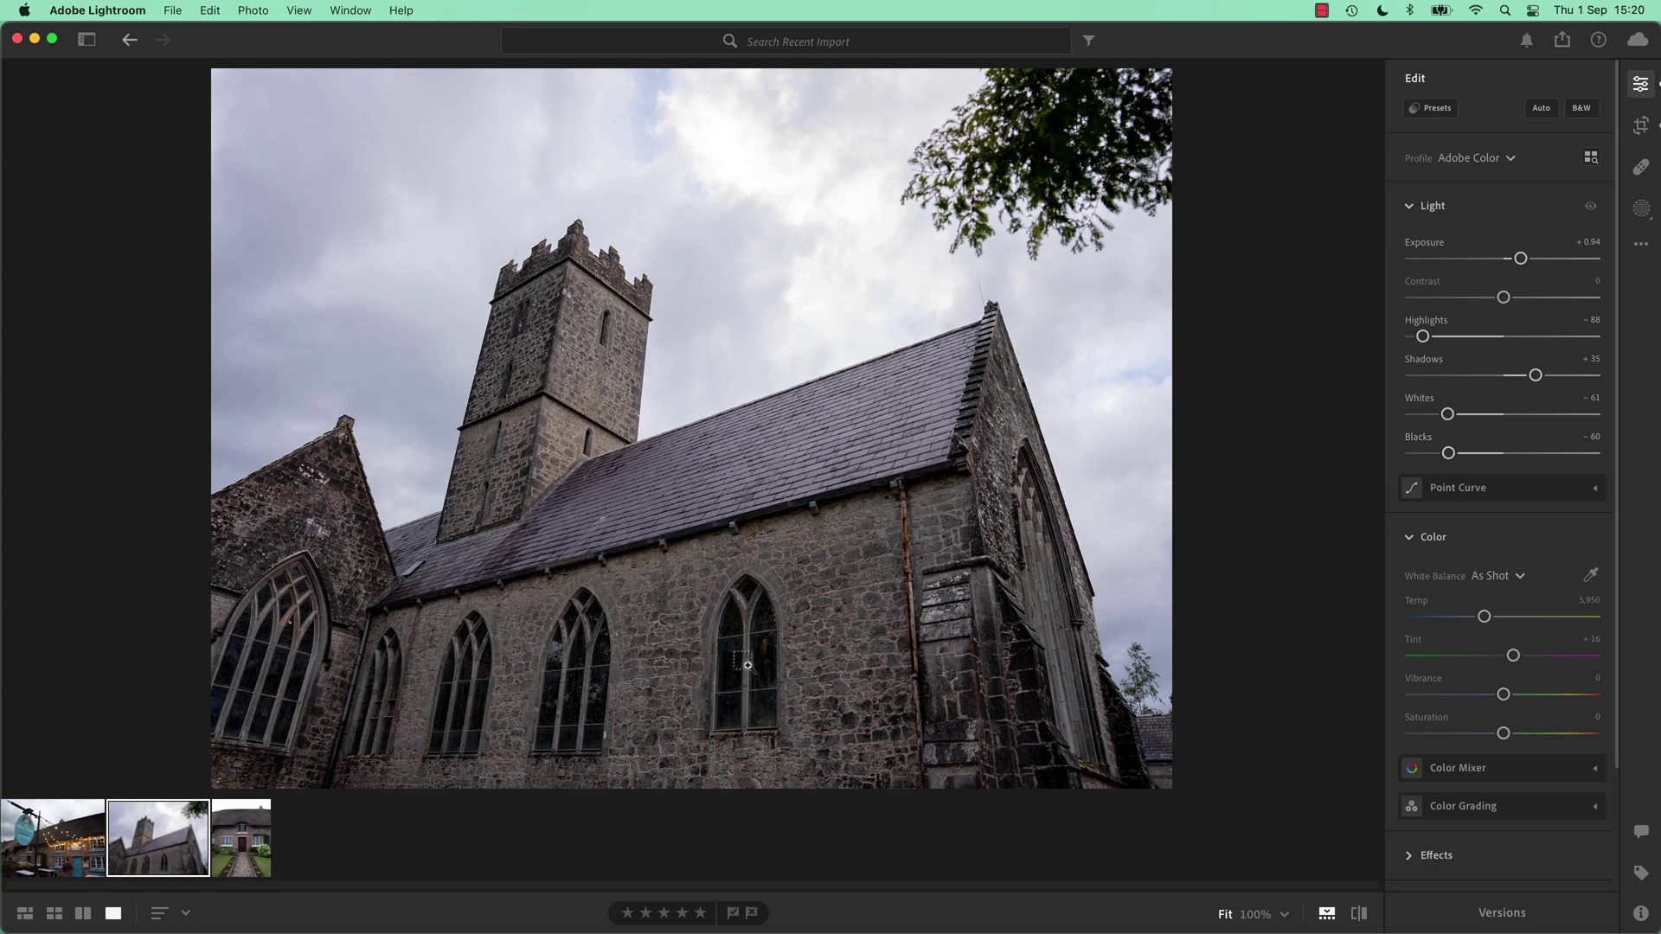
Bring up the Grayscale.png reference, then dismiss it to return to Lightroom.
key("super+Tab")
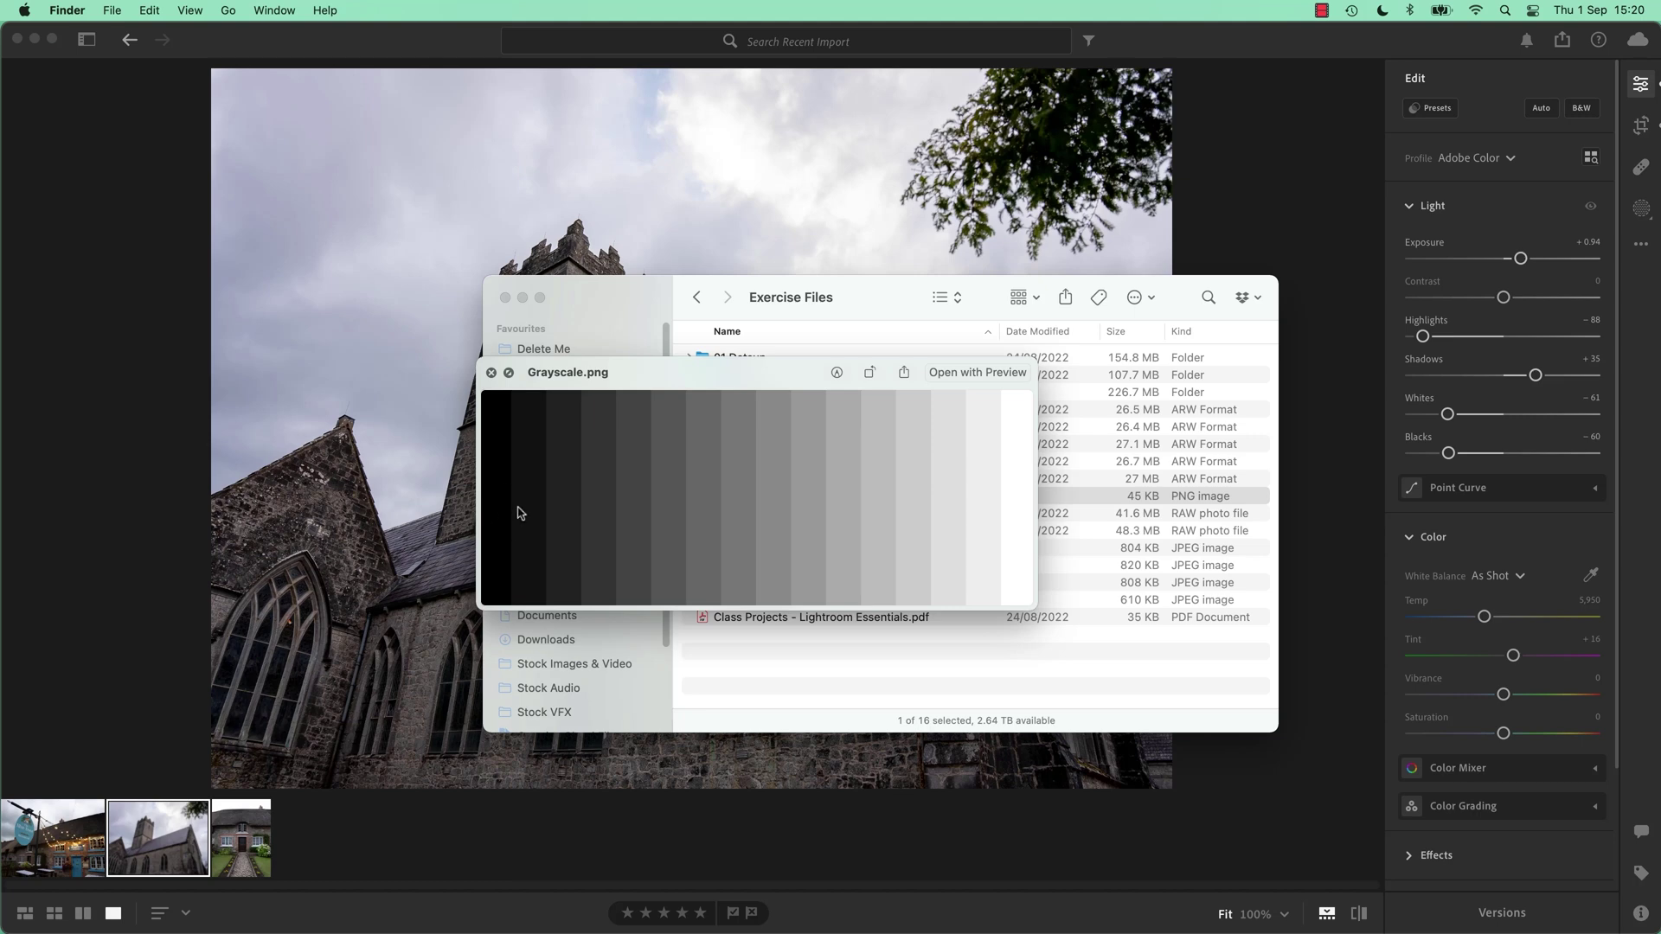
left_click(370, 634)
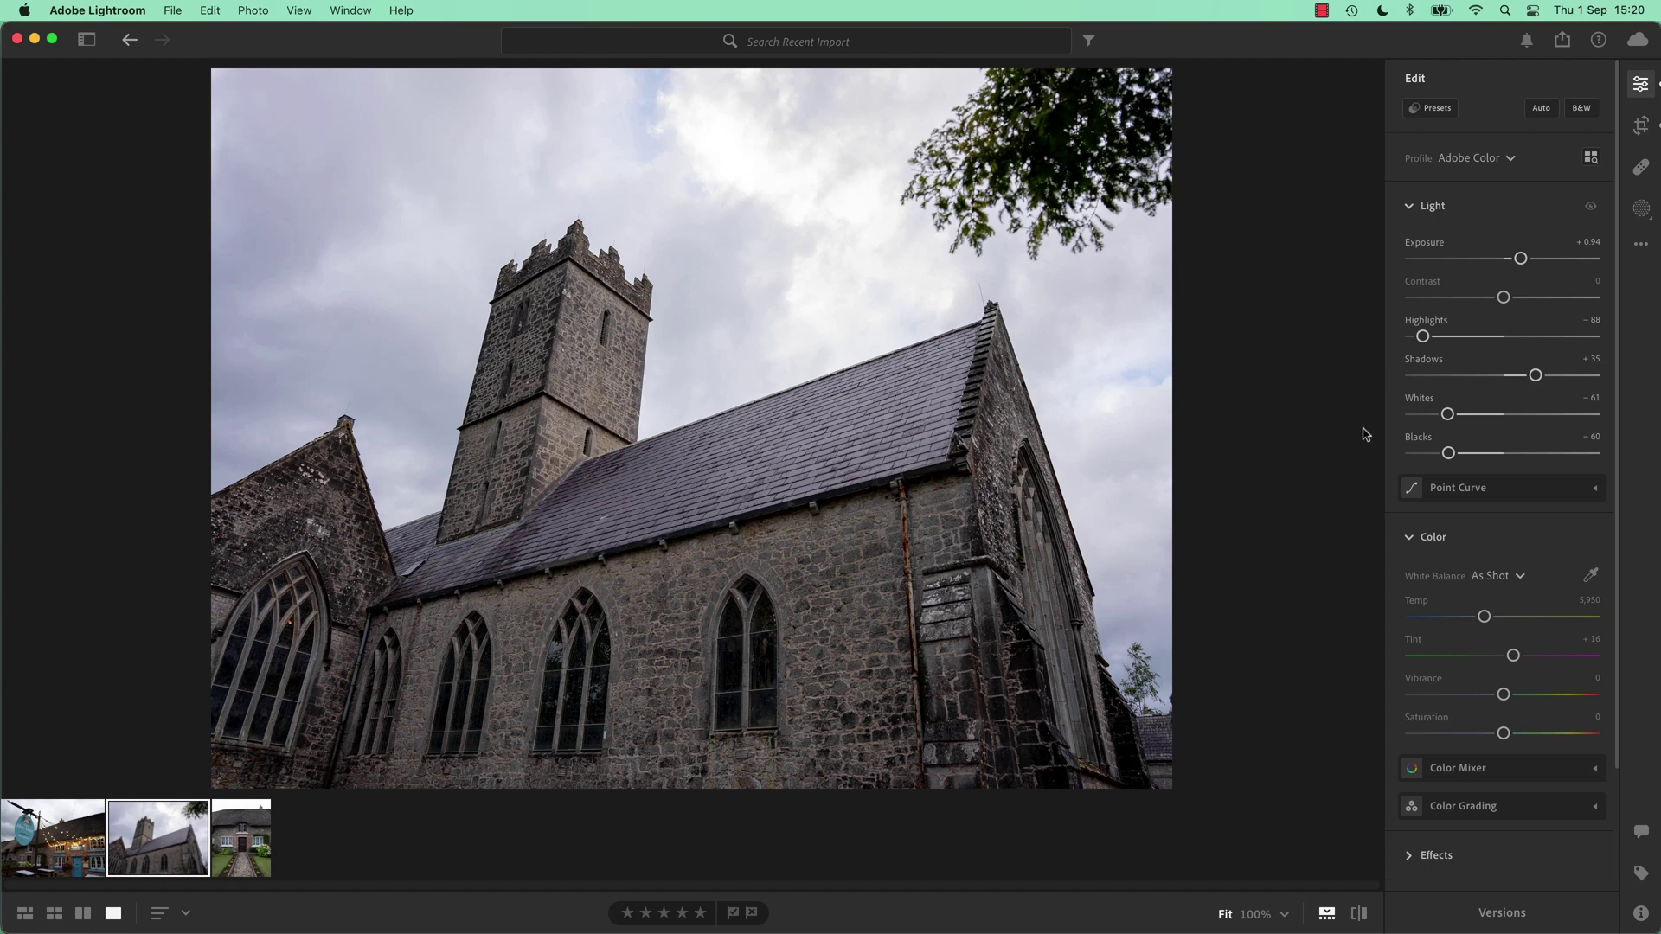
Set Blacks to -52 and toggle the unedited original with the backslash key.
left_click_drag(1531, 453, 1516, 456)
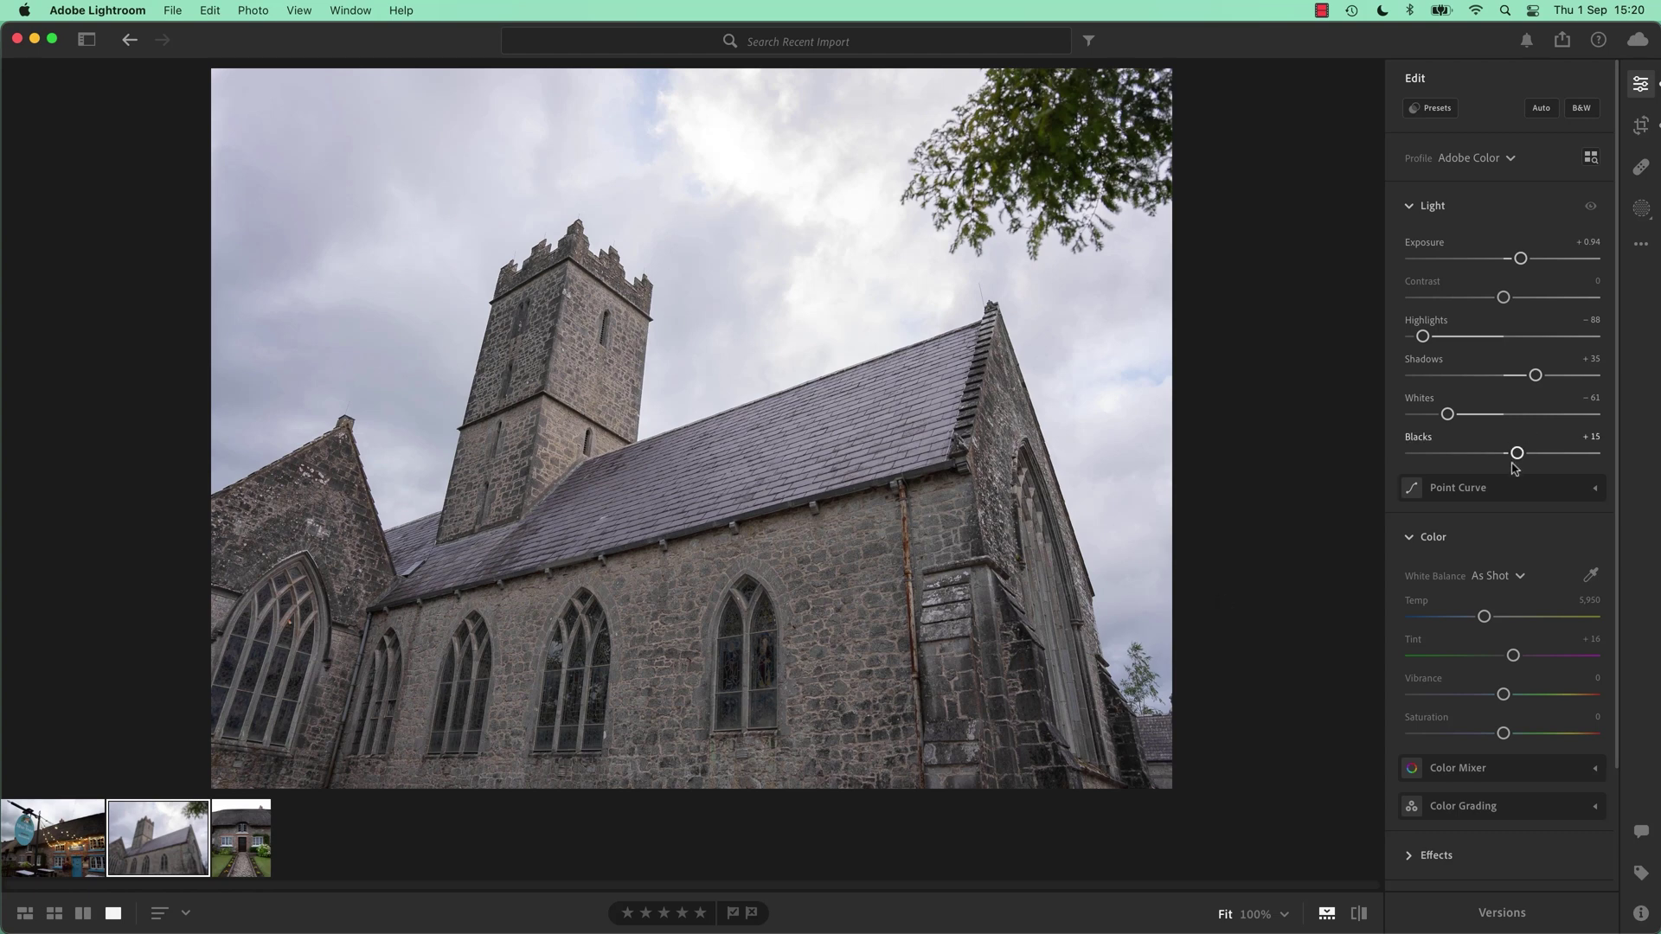
left_click_drag(1516, 456, 1445, 456)
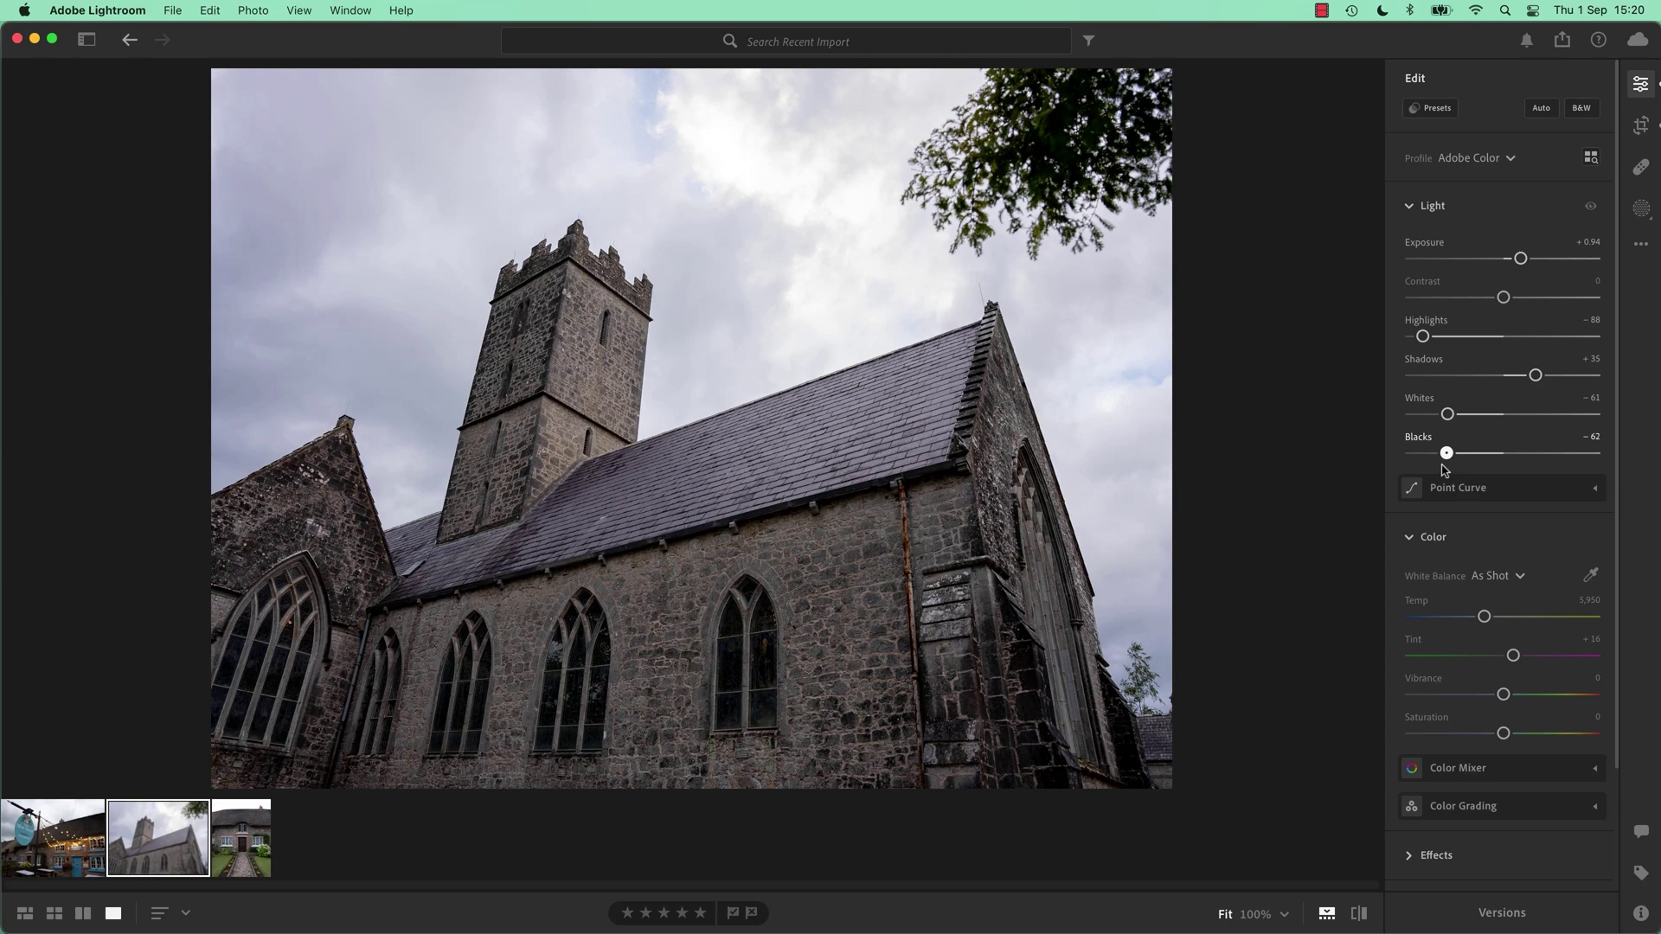
key("backslash")
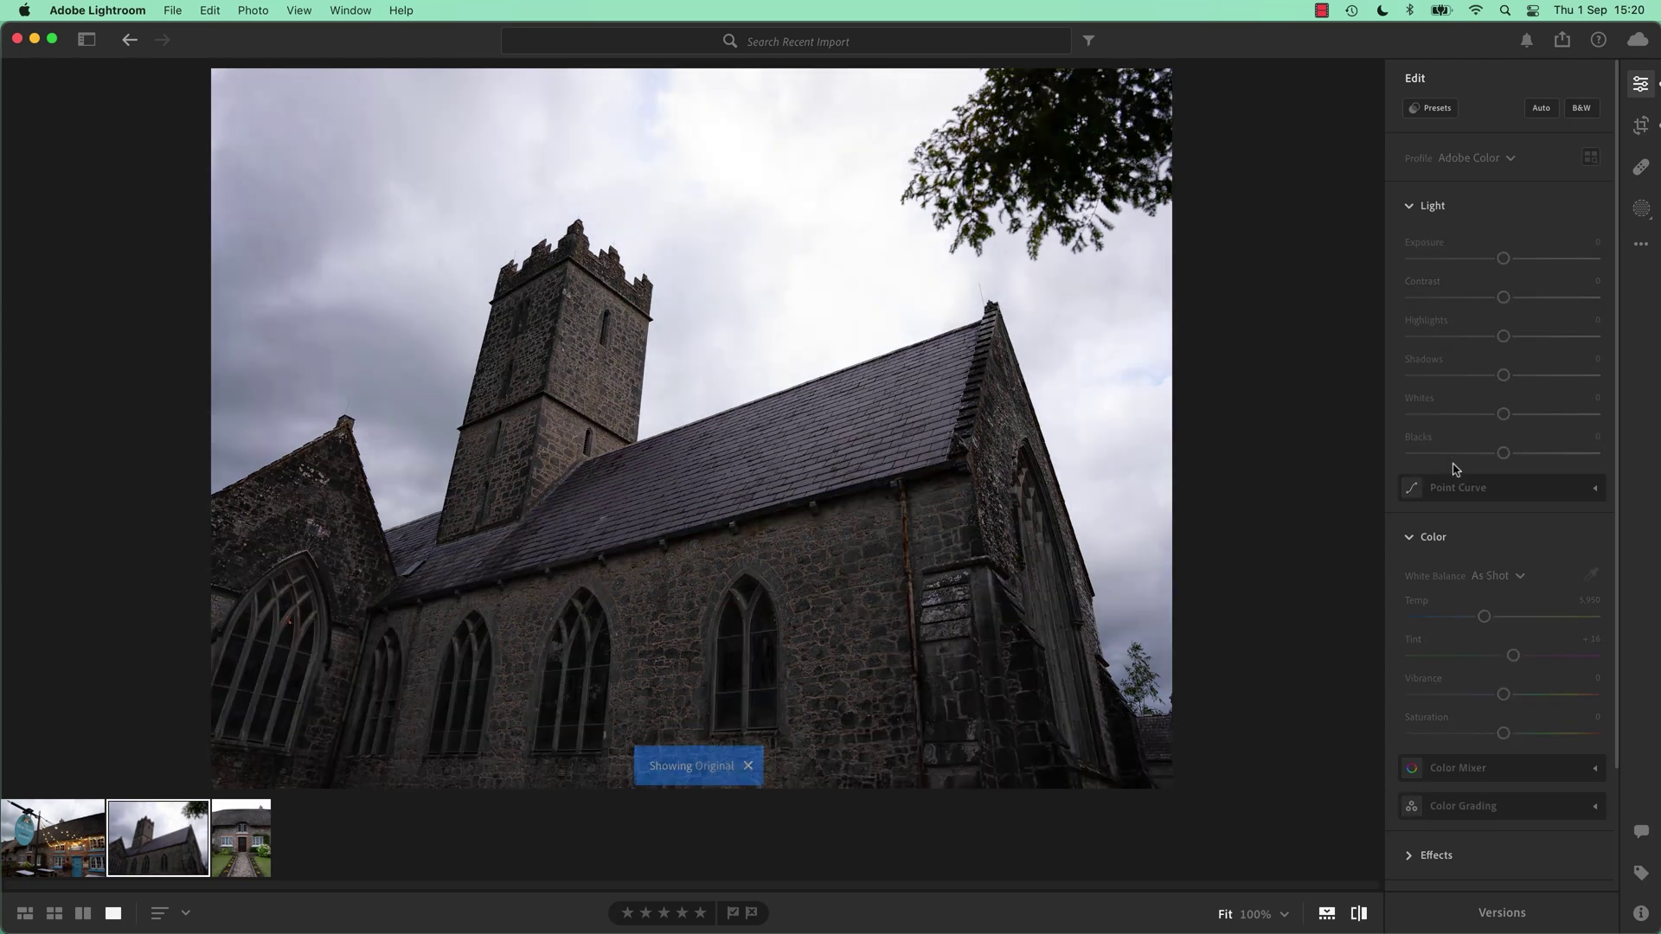
key("backslash")
key("backslash")
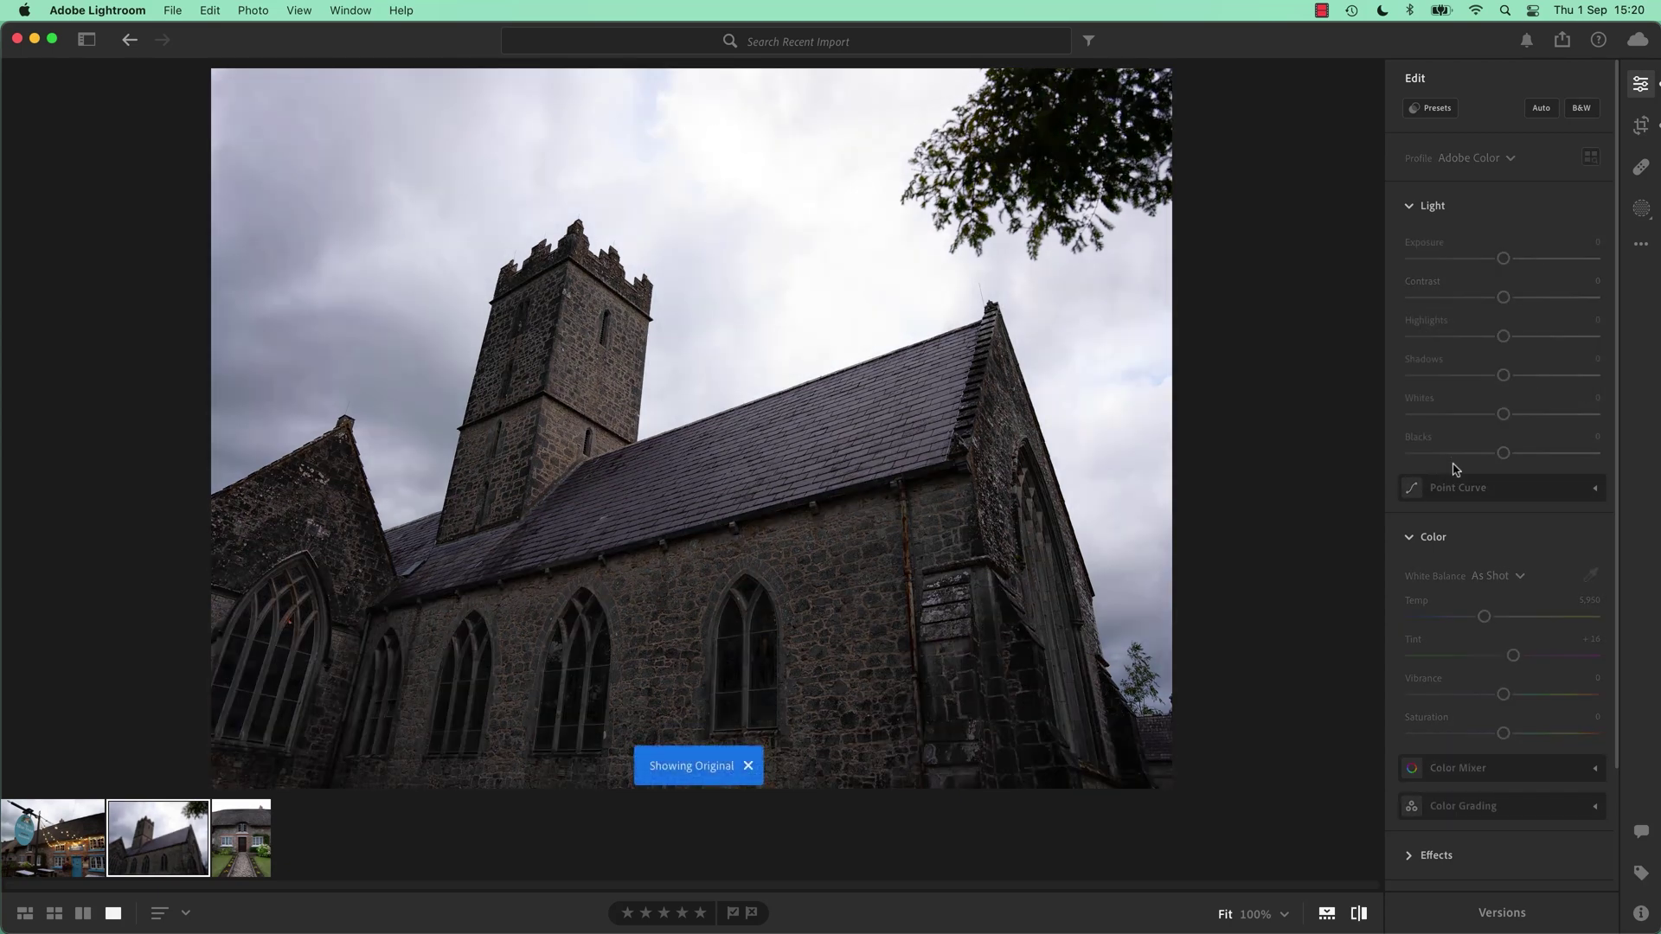
key("backslash")
key("backslash")
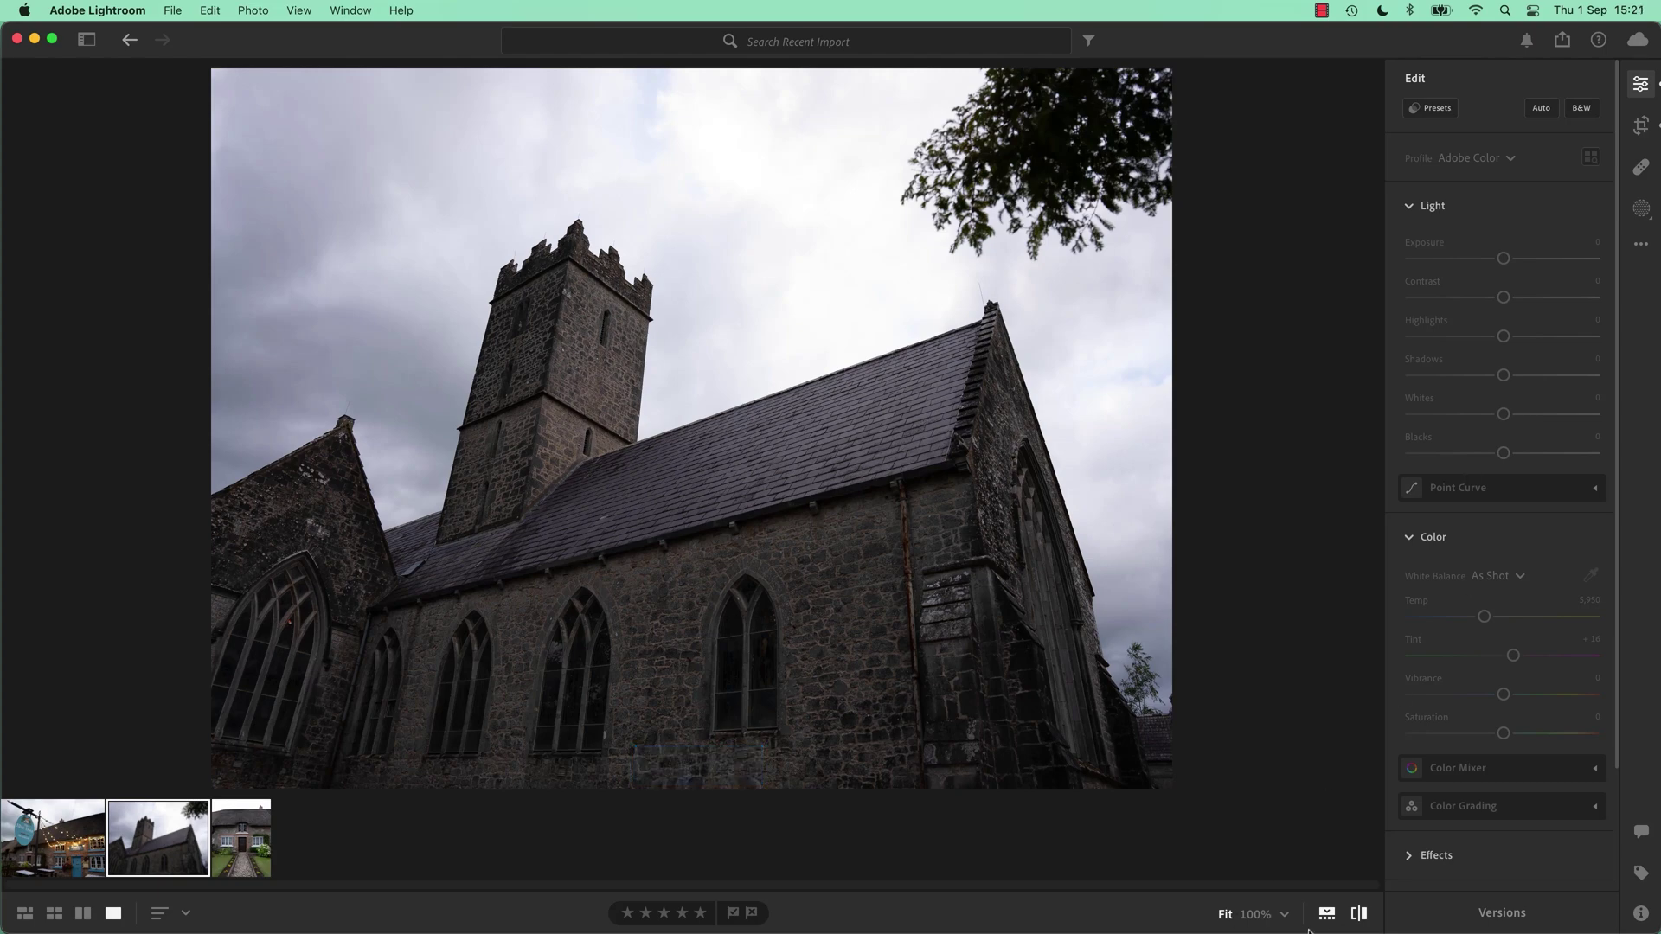
Flip Show Original repeatedly to compare before and after, ending on the edited version.
left_click(1358, 914)
left_click(1359, 915)
left_click(1359, 915)
left_click(1359, 915)
left_click(1359, 916)
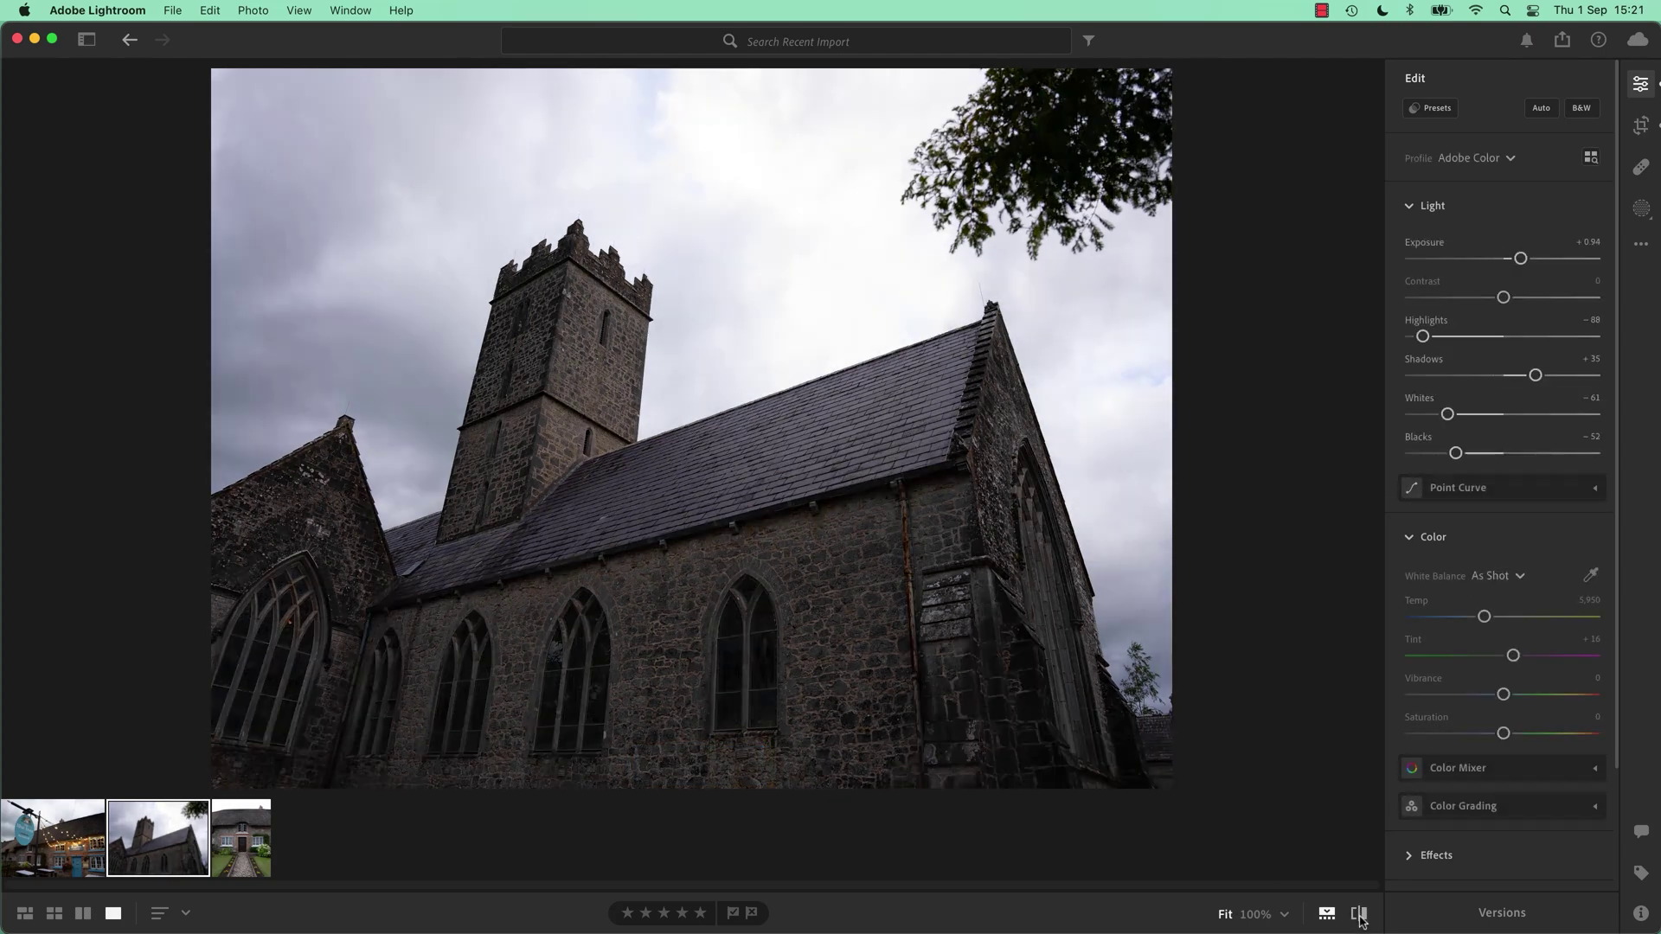
left_click(1359, 915)
left_click(1359, 915)
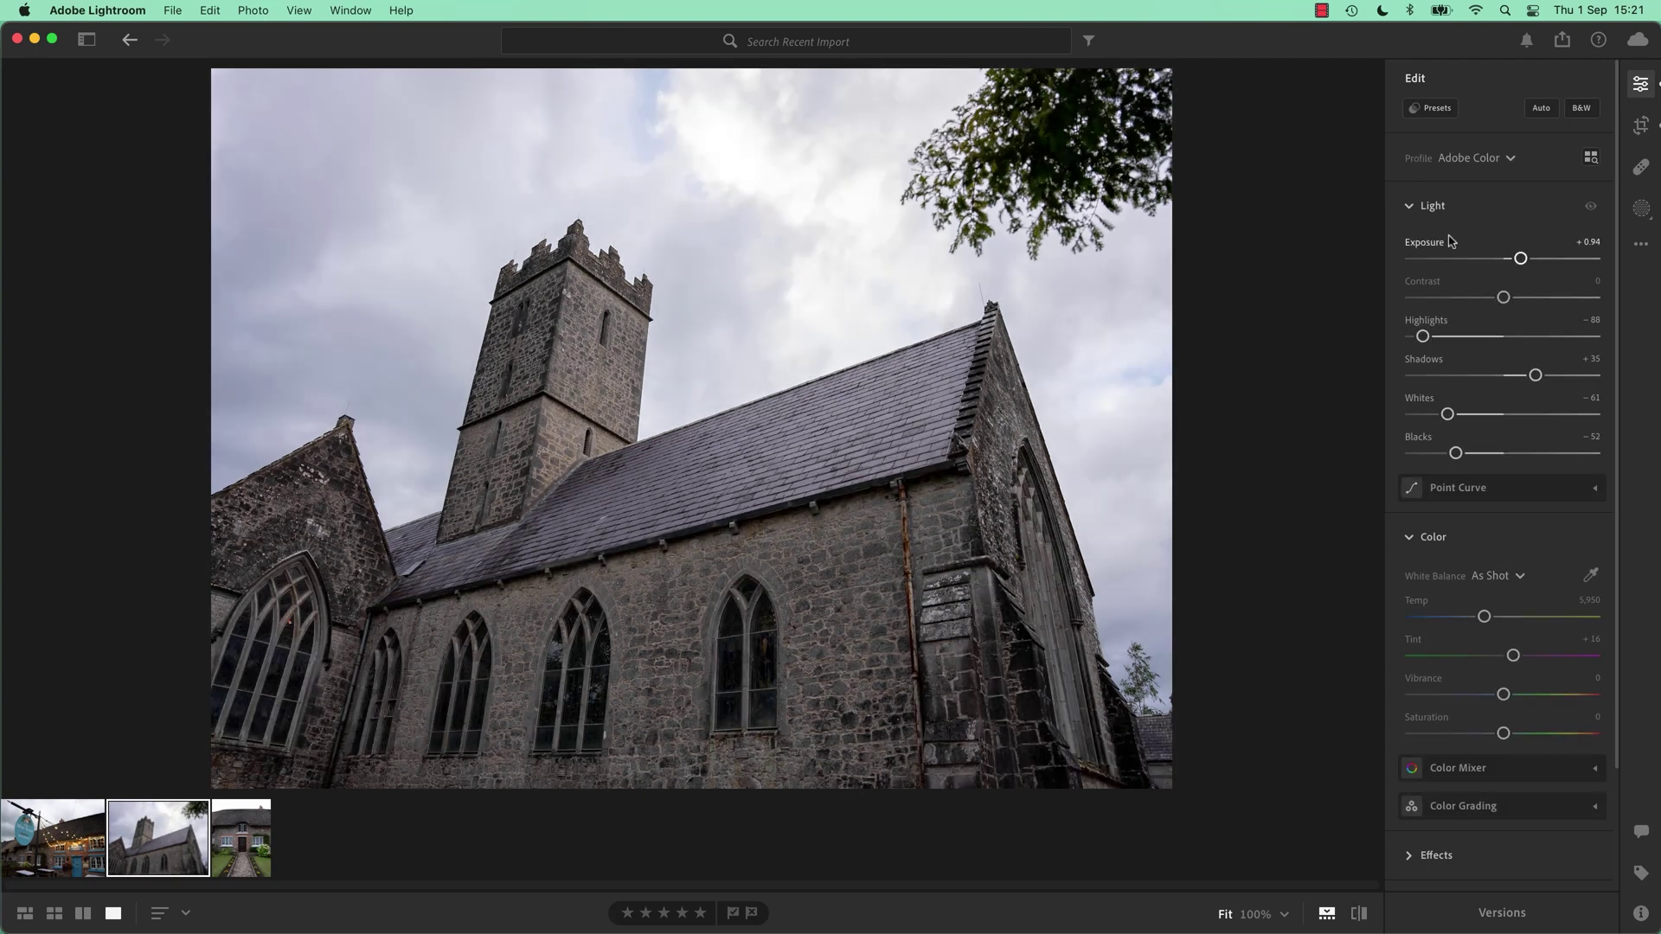
Raise Contrast to +13, then reset Highlights and undo it back to -88.
left_click_drag(1503, 297, 1514, 297)
double_click(1424, 336)
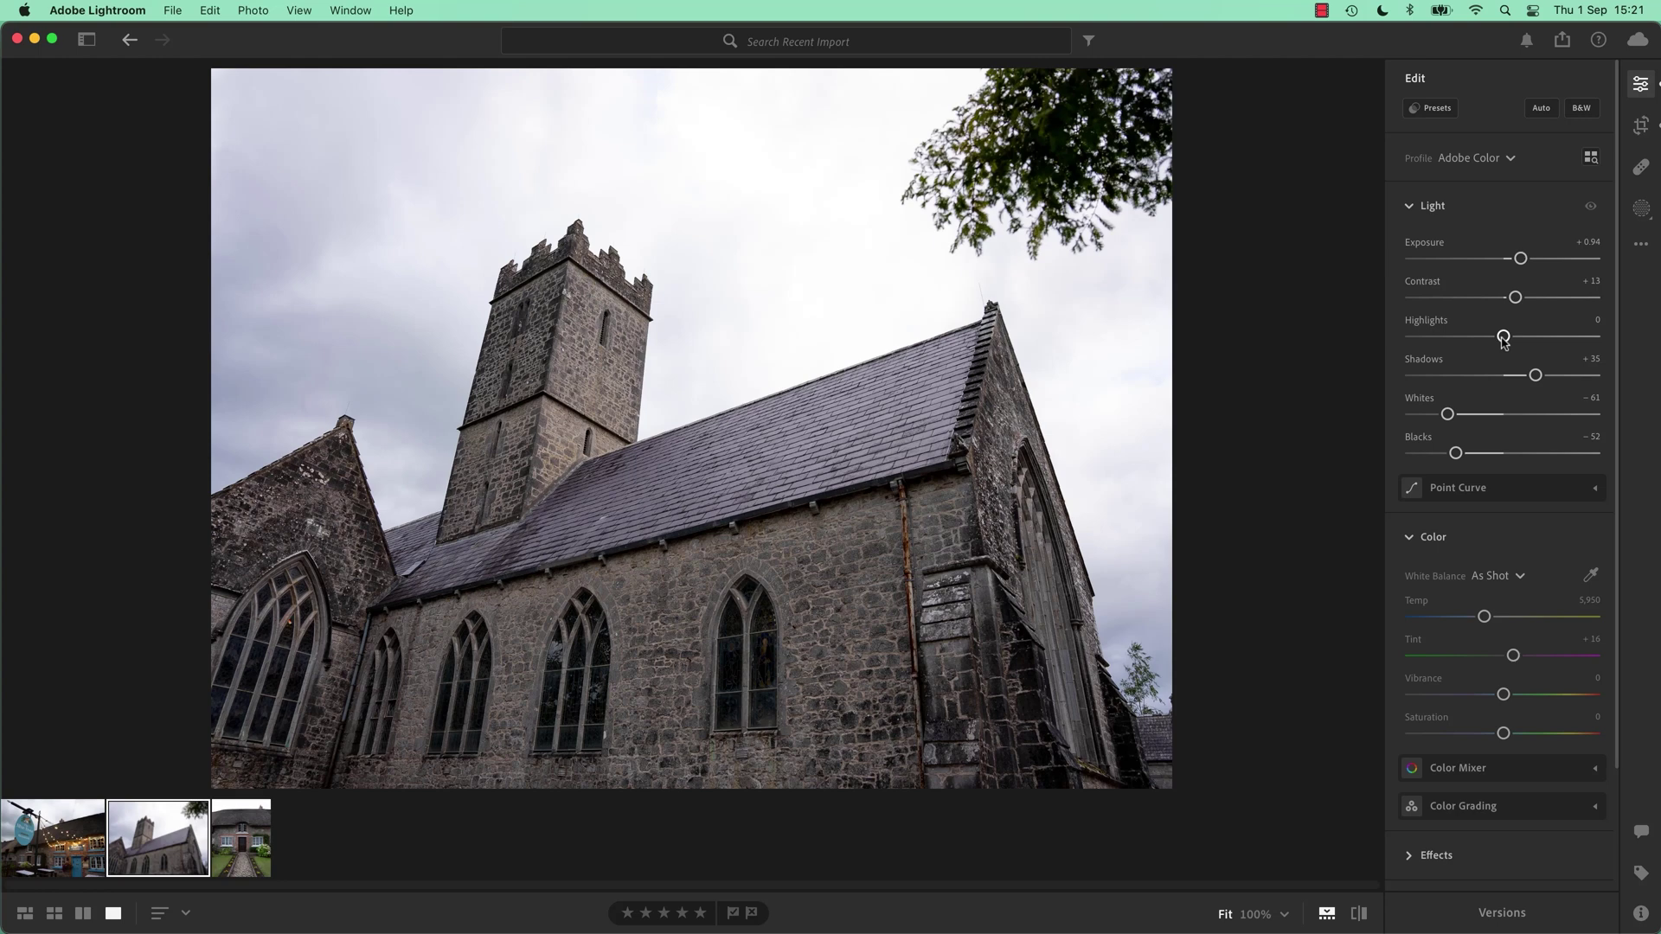
key("super+z")
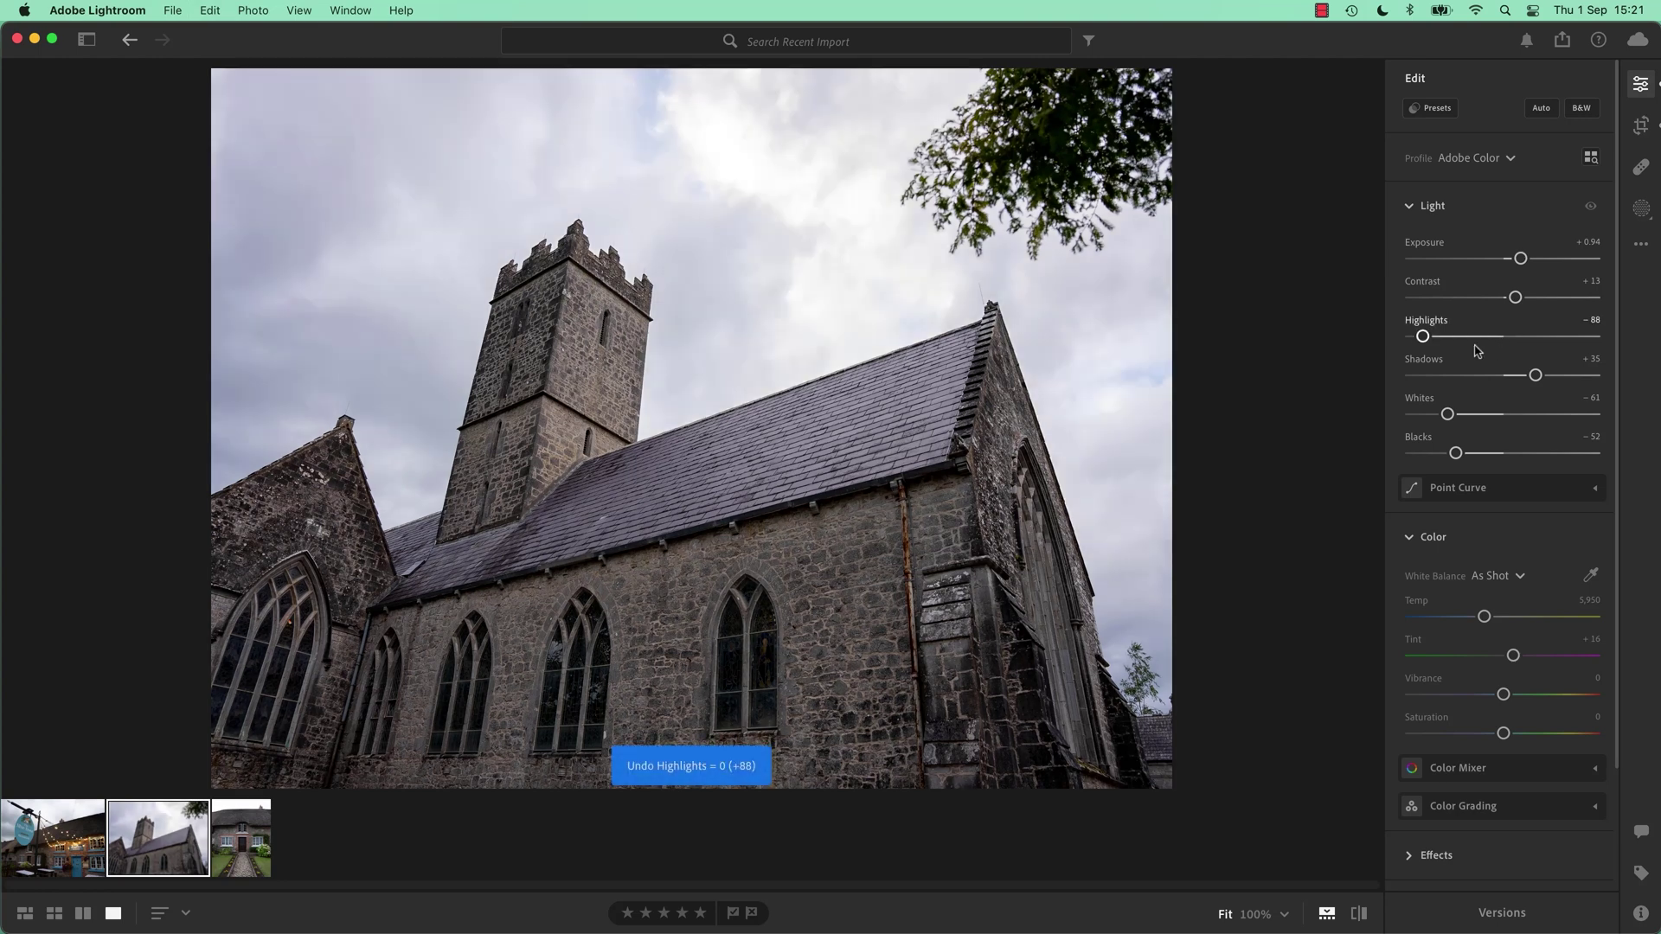
Repeat the Highlights reset and undo, leaving Highlights at -88.
left_click(1419, 324)
key("super+z")
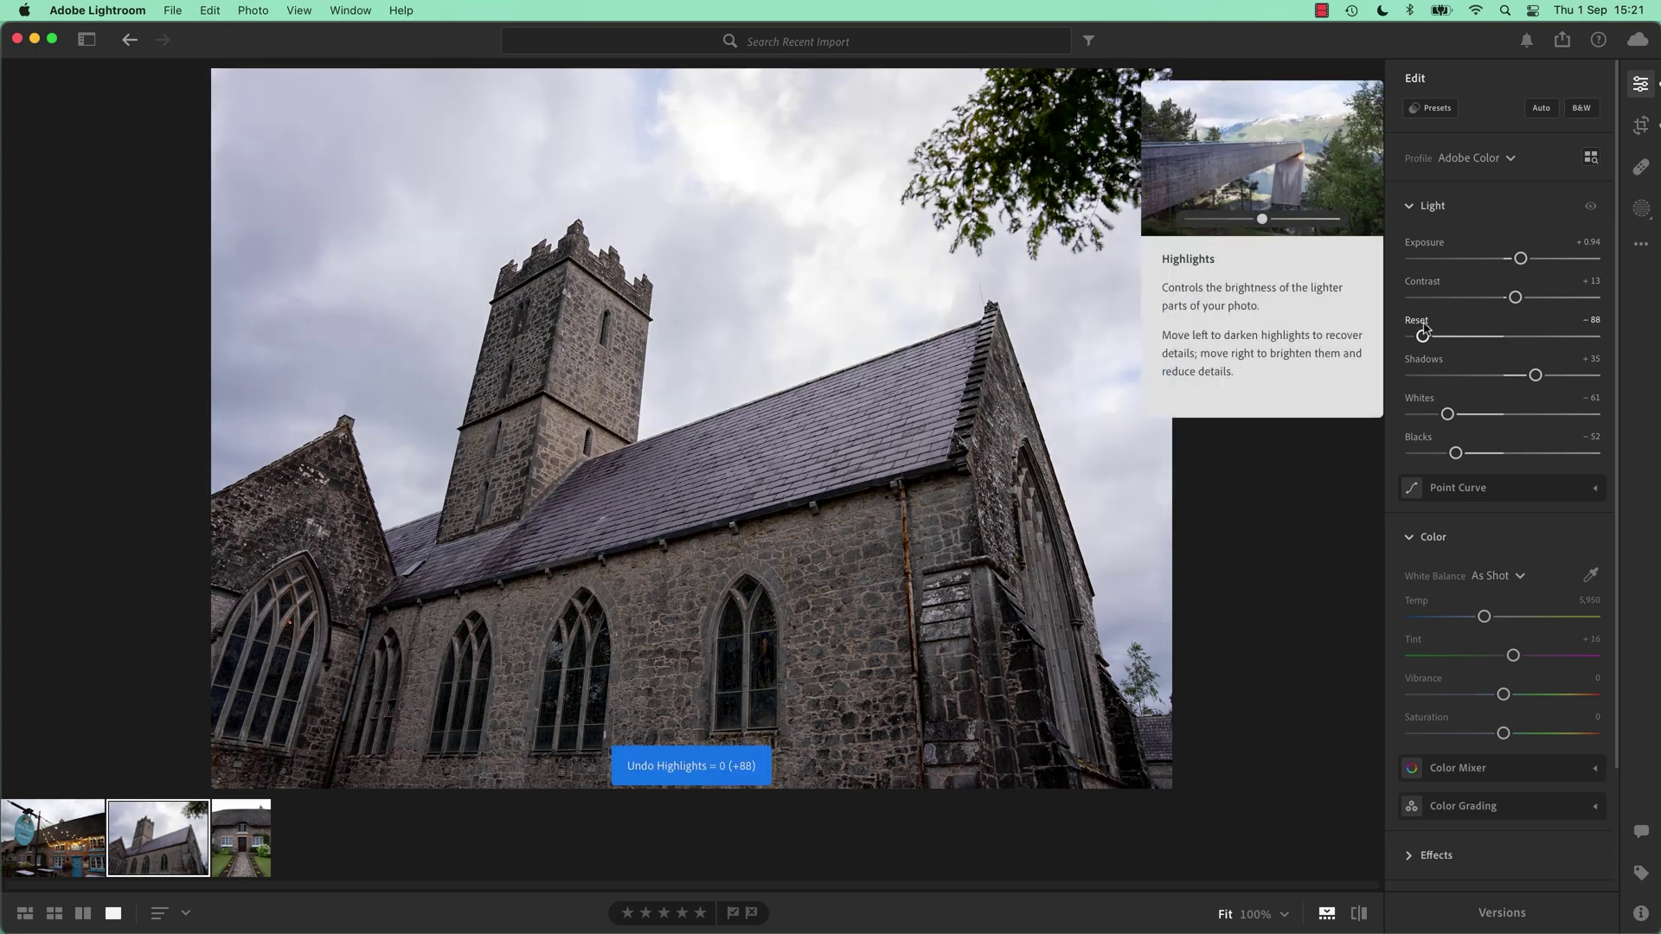
key("super+z")
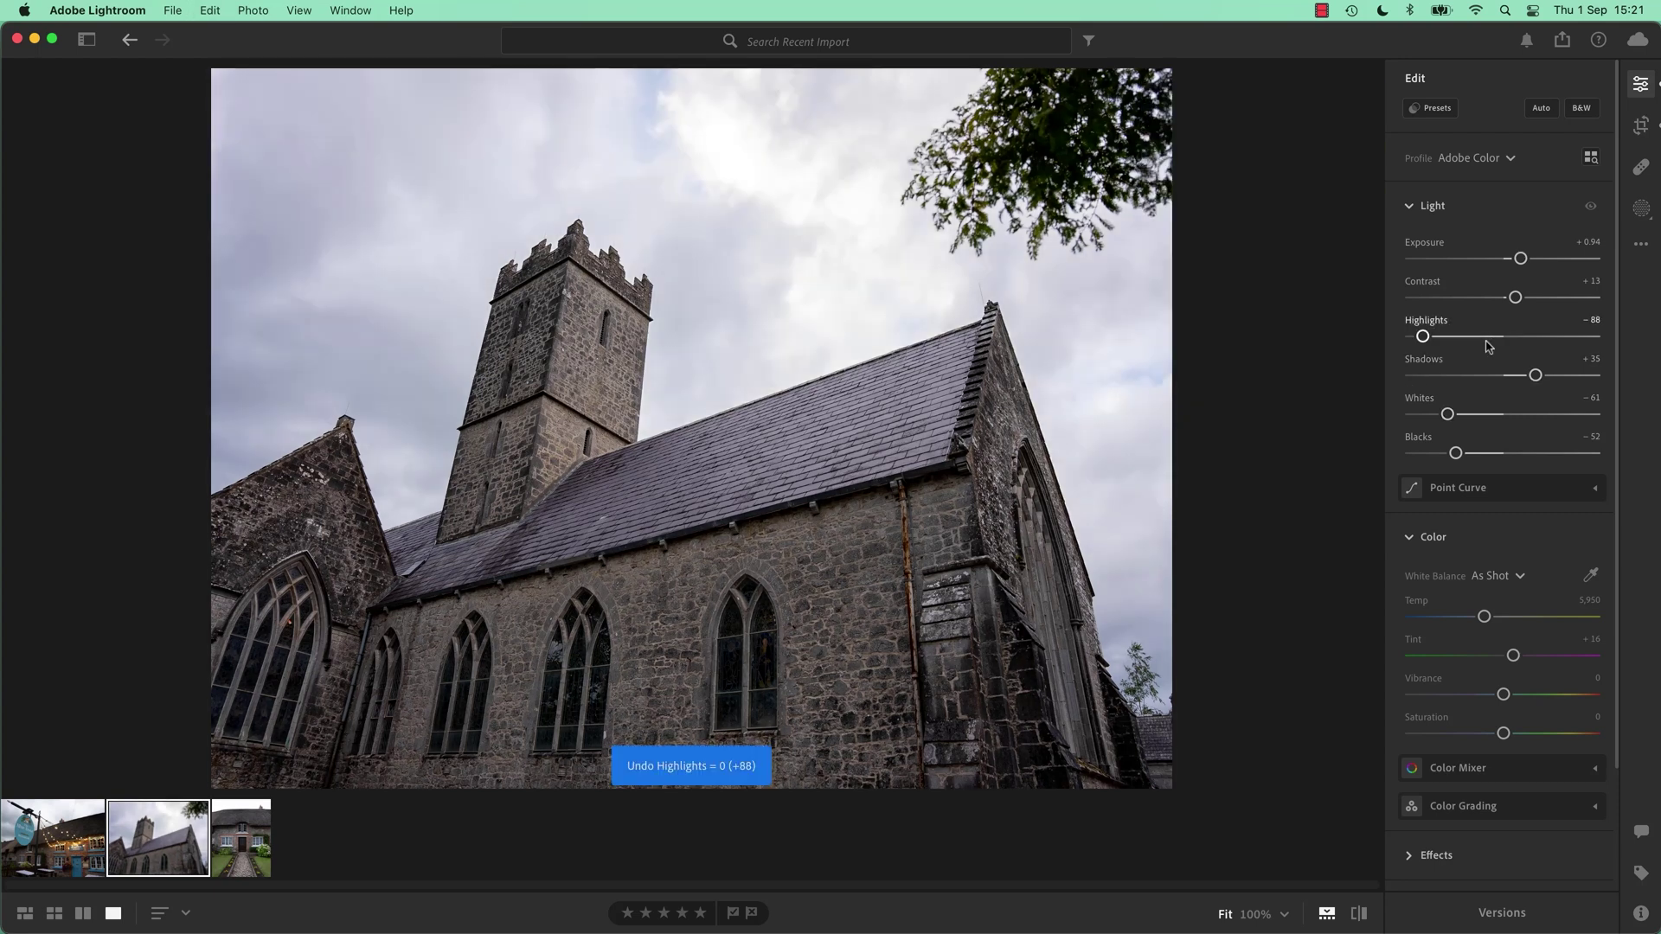
double_click(1423, 337)
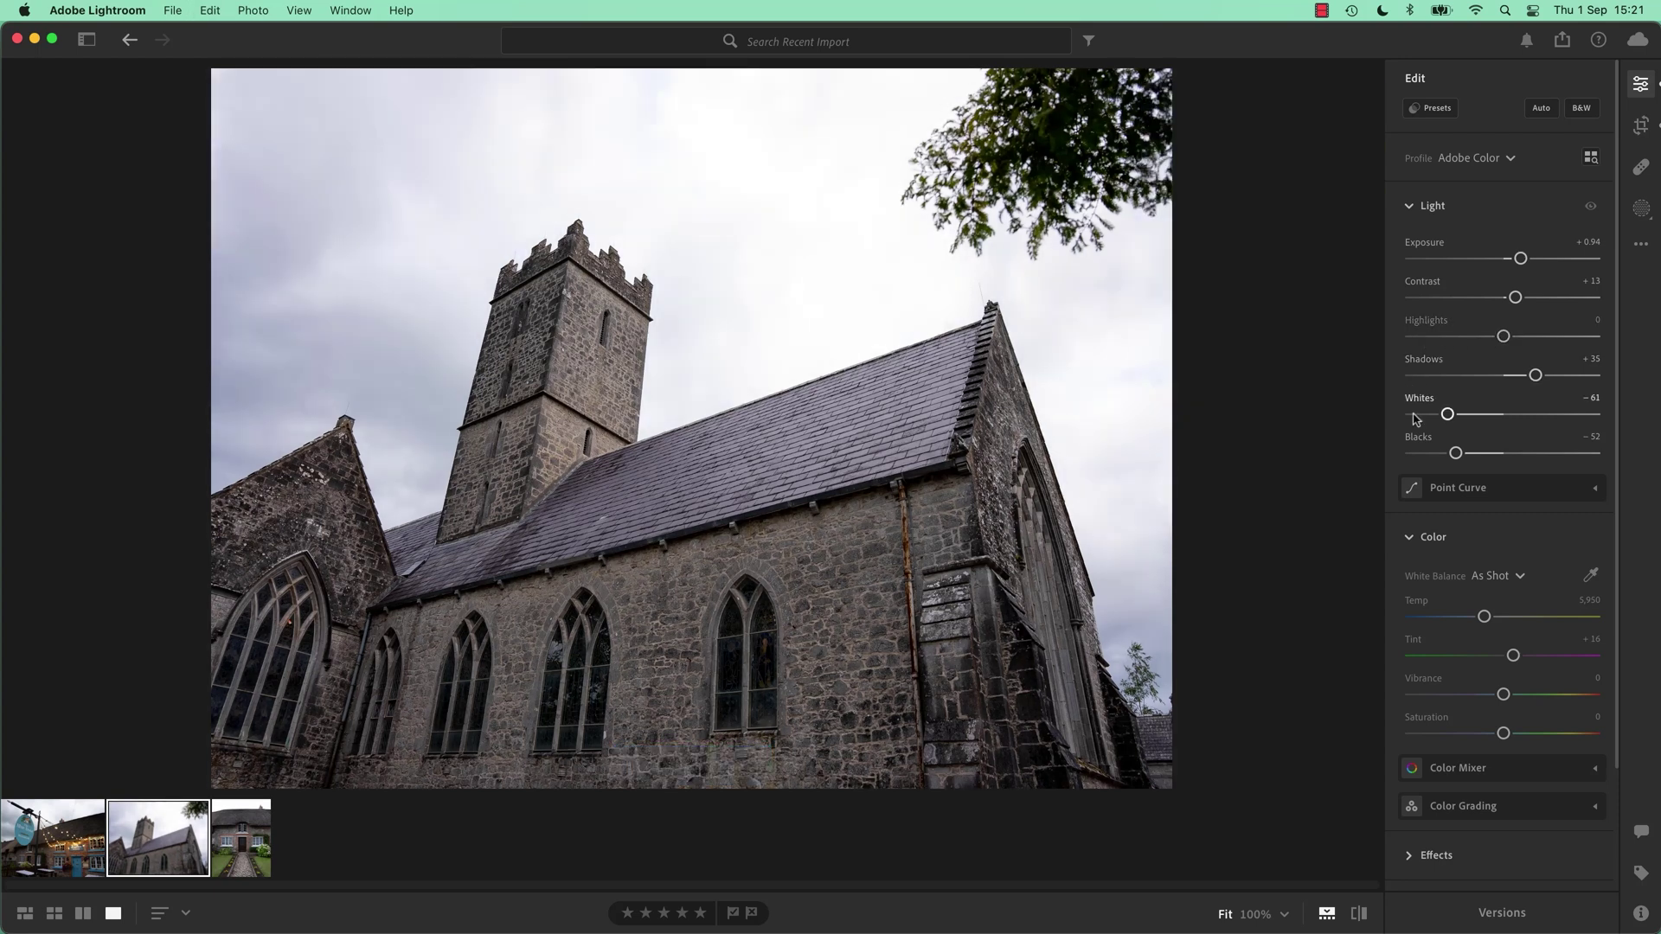
key("super+z")
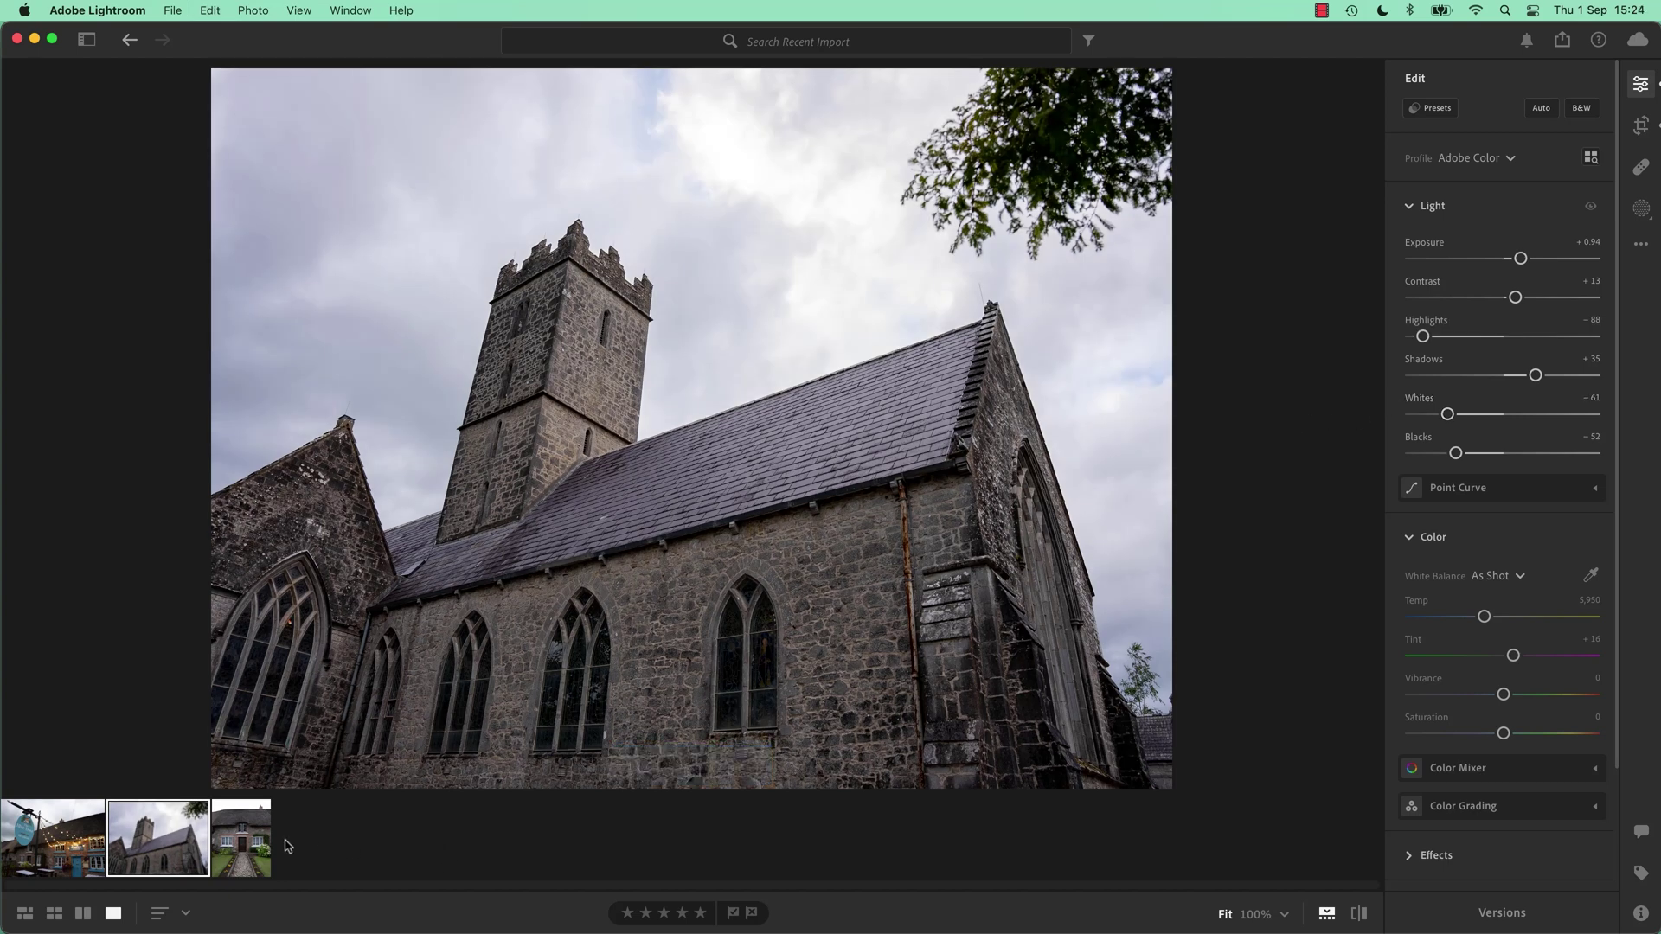
Open the Blue Door photo, then the thatched cottage photo for editing.
left_click(72, 848)
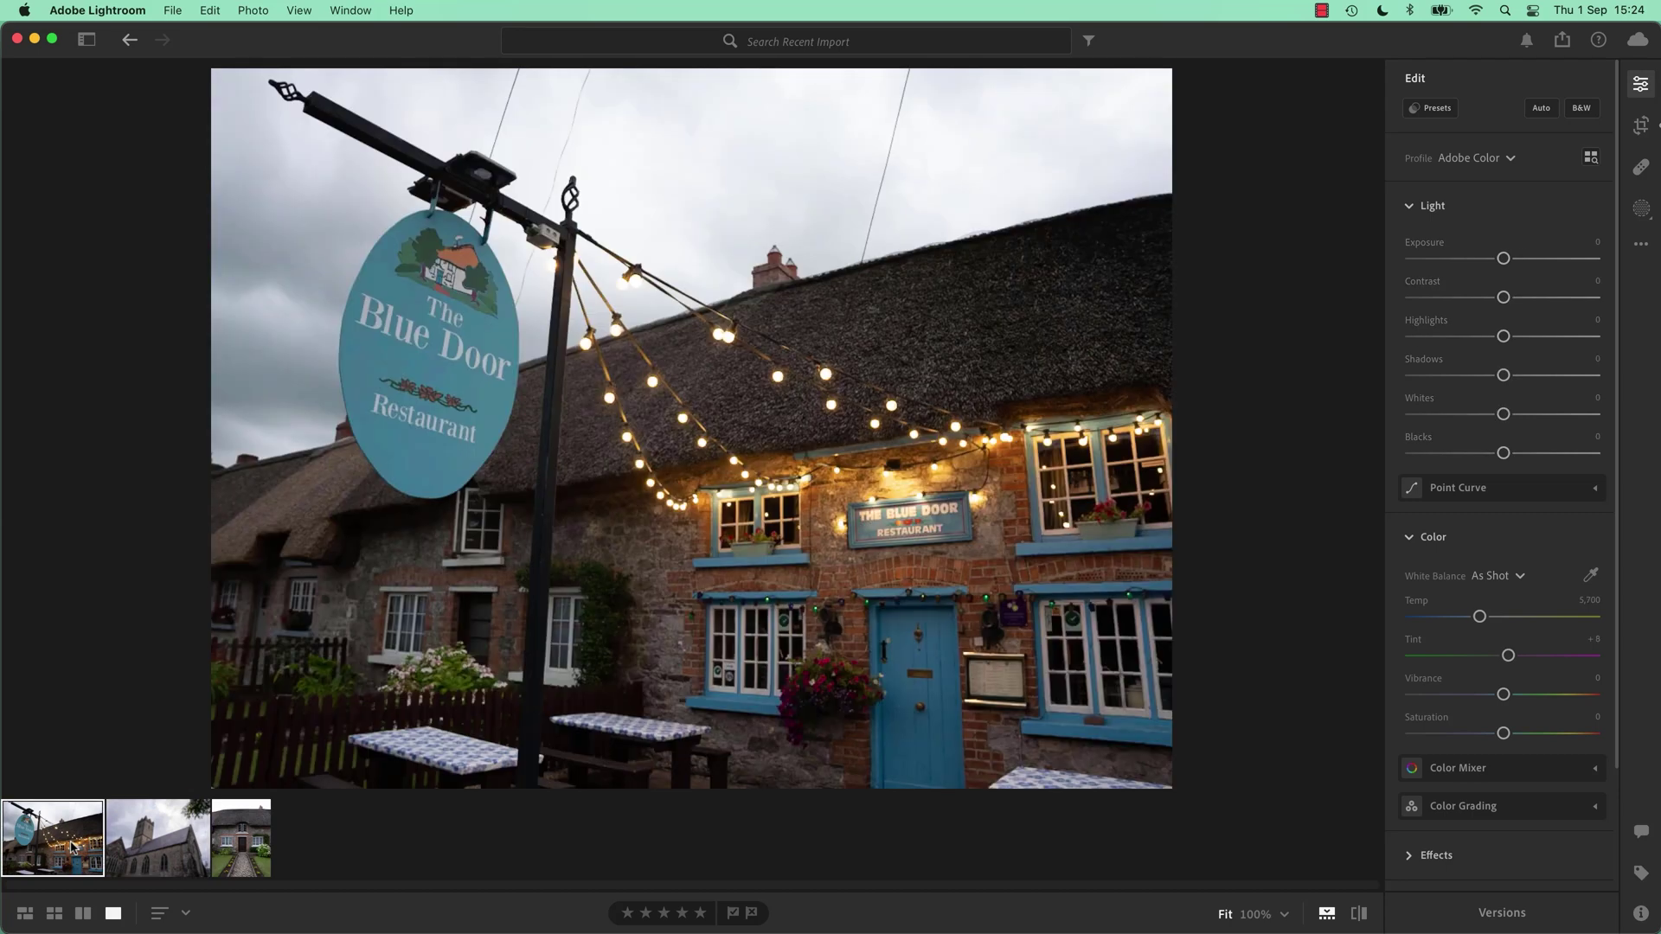
left_click(257, 845)
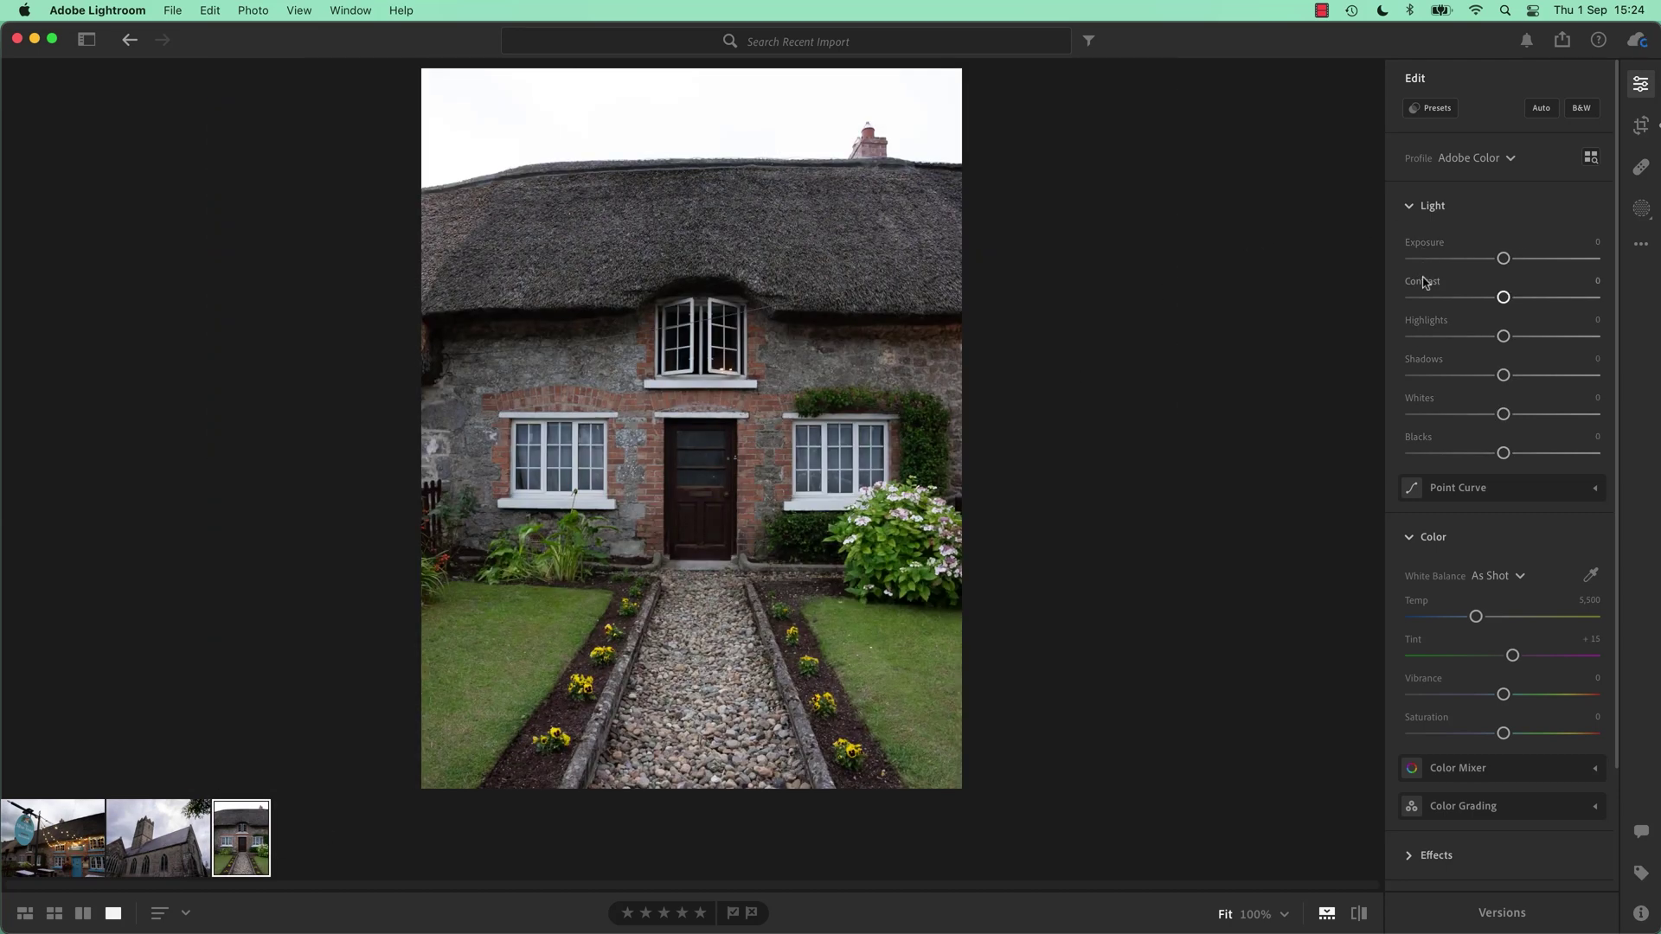